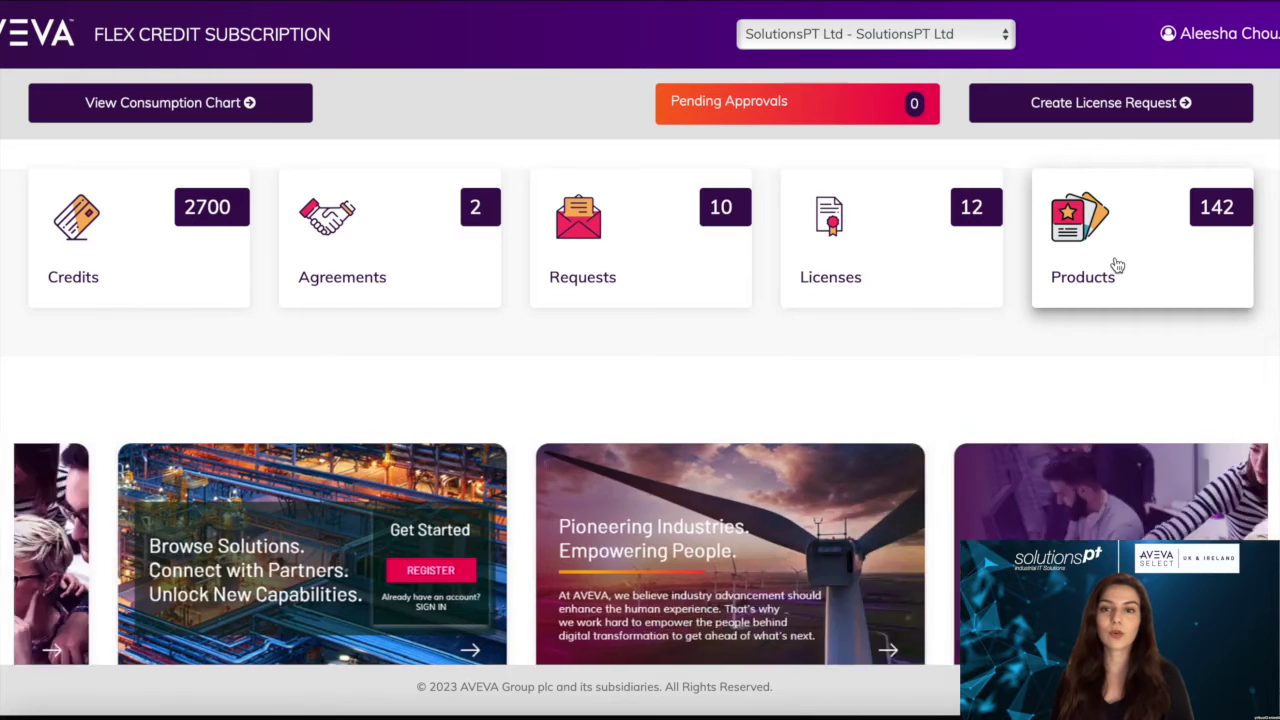
Step: Browse the full product list and view the Communication Drivers Professional details
{"action": "left_click", "coordinate": [1116, 264]}
{"action": "scroll", "coordinate": [1037, 375], "scroll_direction": "down", "scroll_amount": 3}
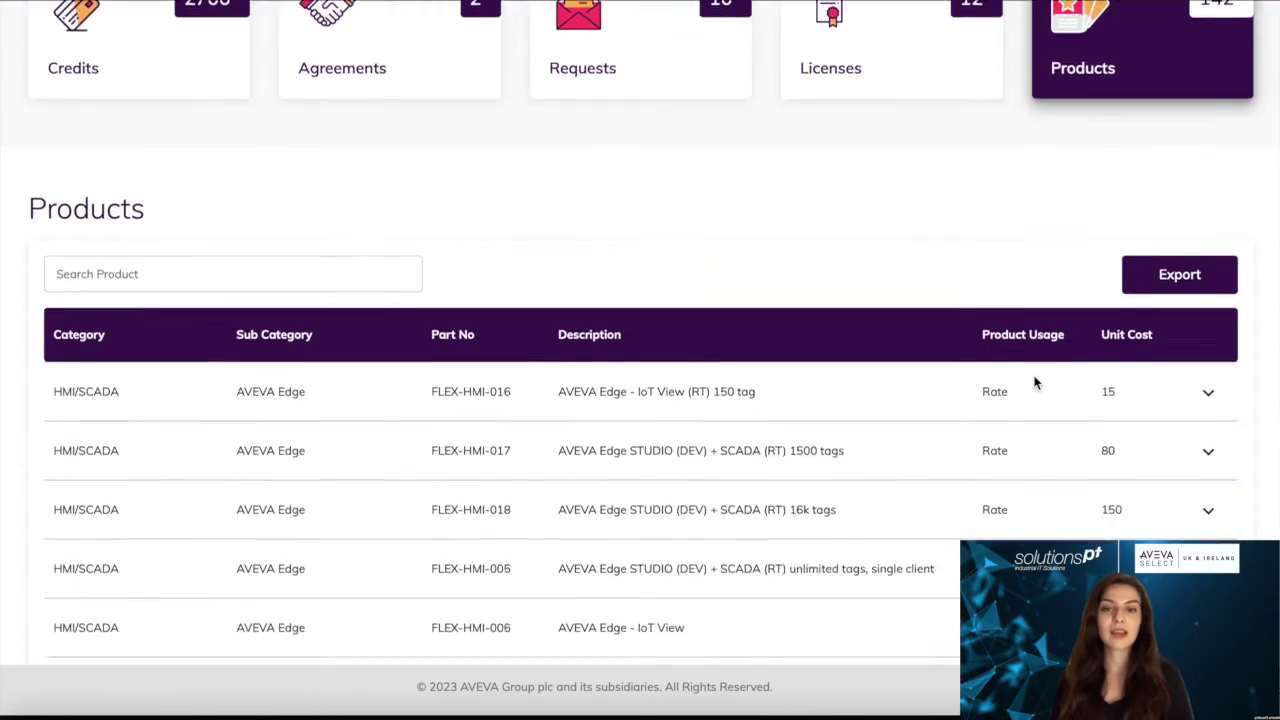
{"action": "scroll", "coordinate": [1035, 383], "scroll_direction": "down", "scroll_amount": 2}
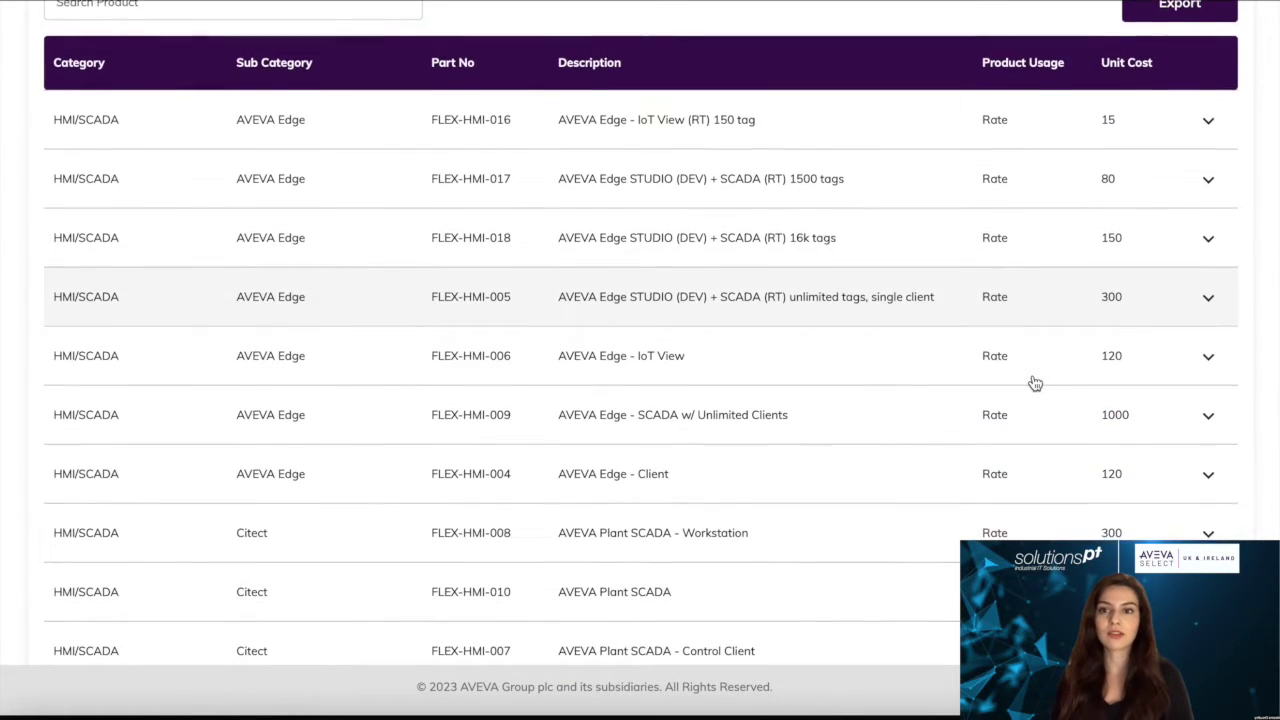
{"action": "scroll", "coordinate": [1035, 383], "scroll_direction": "down", "scroll_amount": 1}
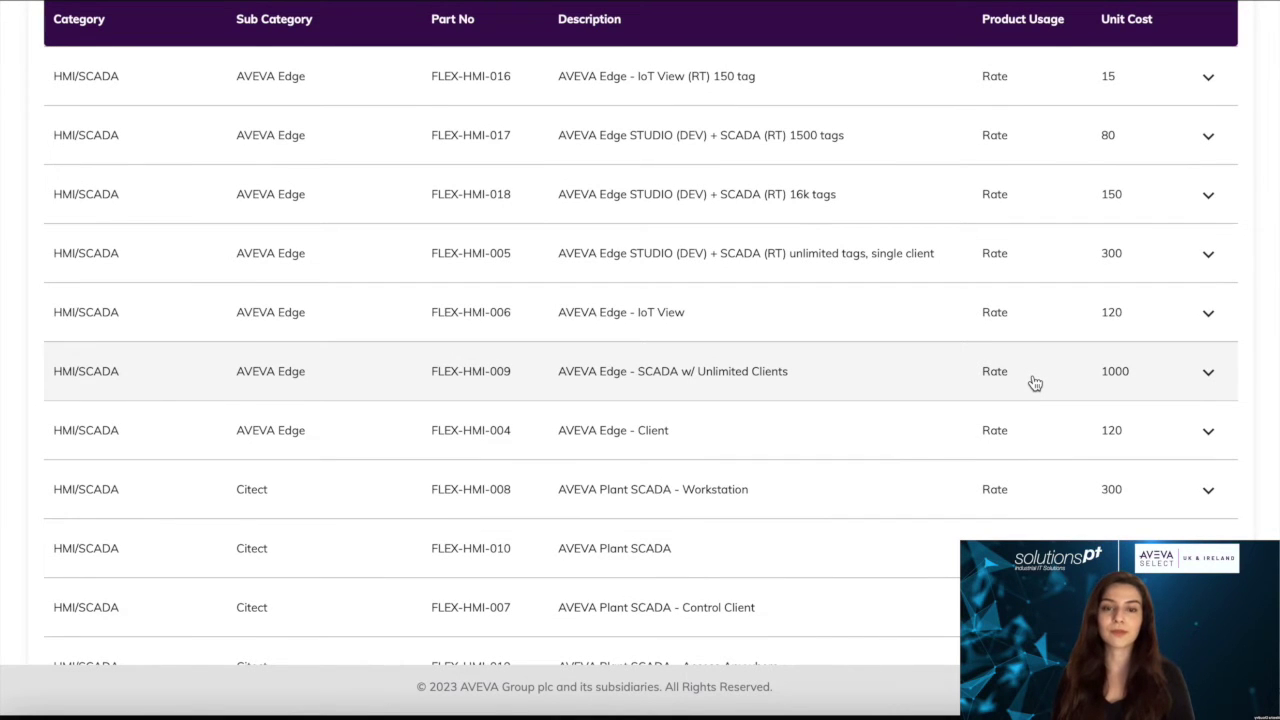
{"action": "scroll", "coordinate": [1035, 383], "scroll_direction": "down", "scroll_amount": 1}
{"action": "scroll", "coordinate": [1035, 383], "scroll_direction": "down", "scroll_amount": 4}
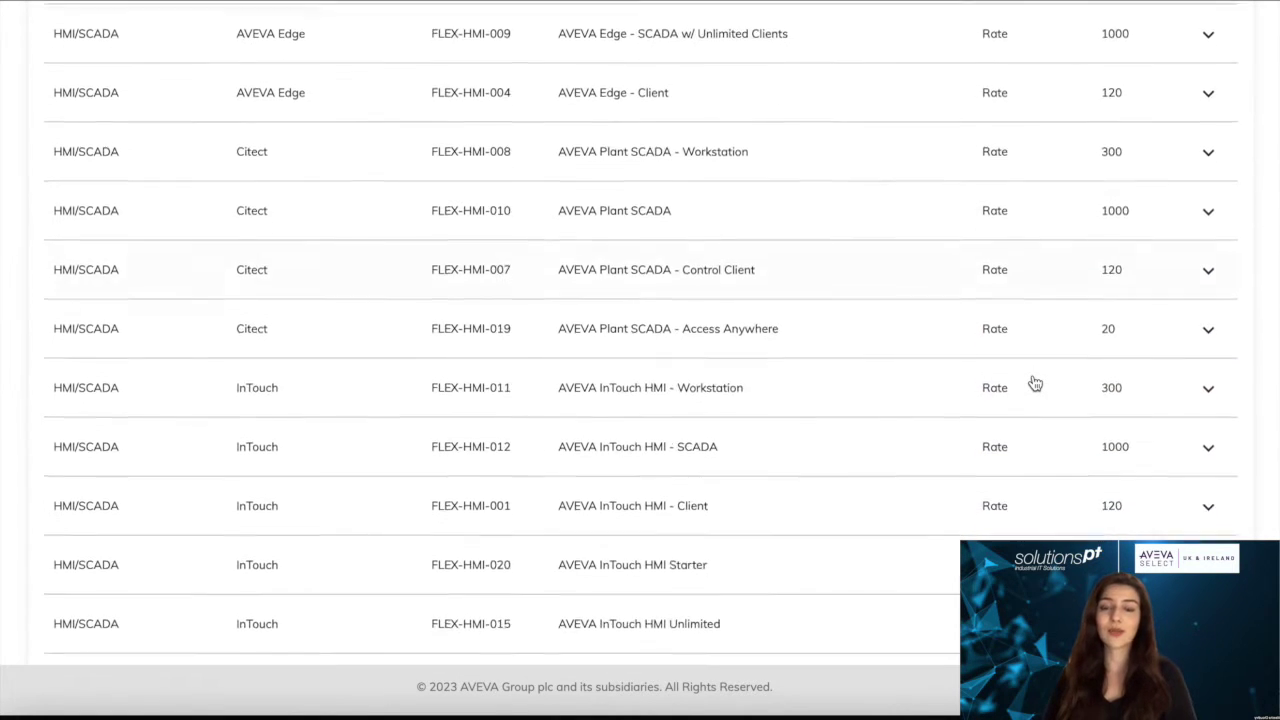
{"action": "scroll", "coordinate": [1035, 383], "scroll_direction": "down", "scroll_amount": 3}
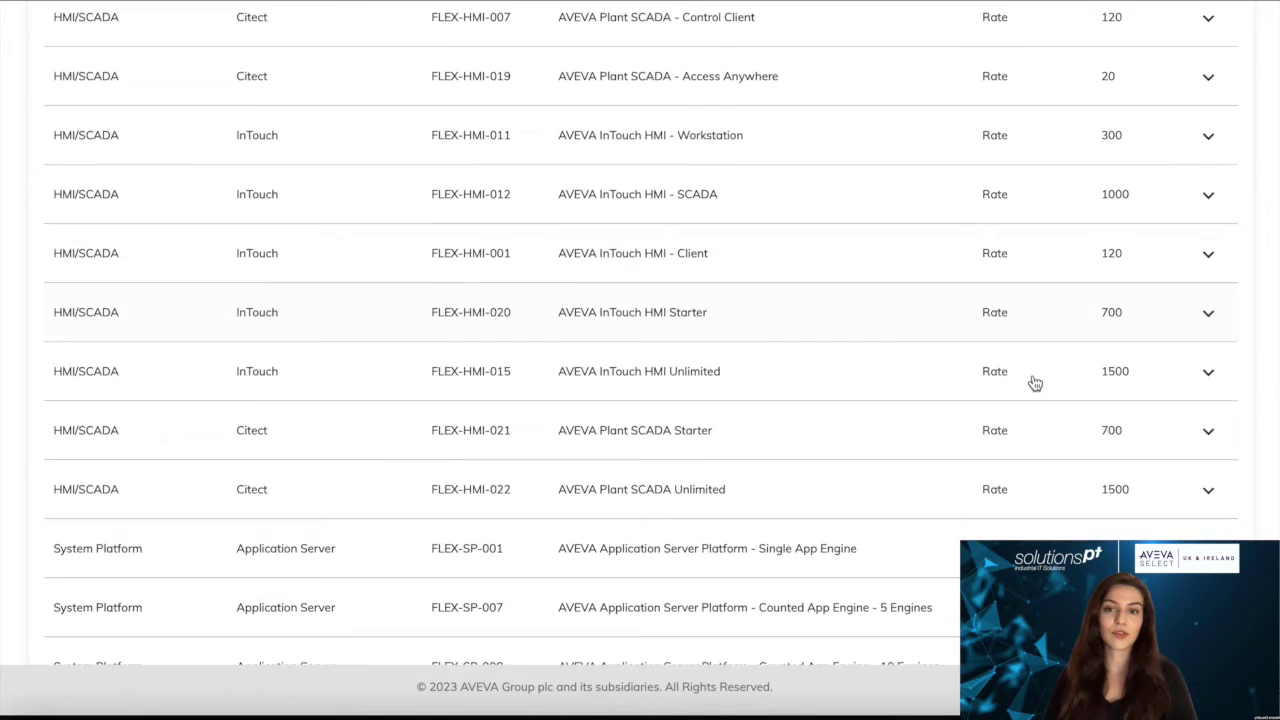
{"action": "scroll", "coordinate": [1035, 383], "scroll_direction": "down", "scroll_amount": 2}
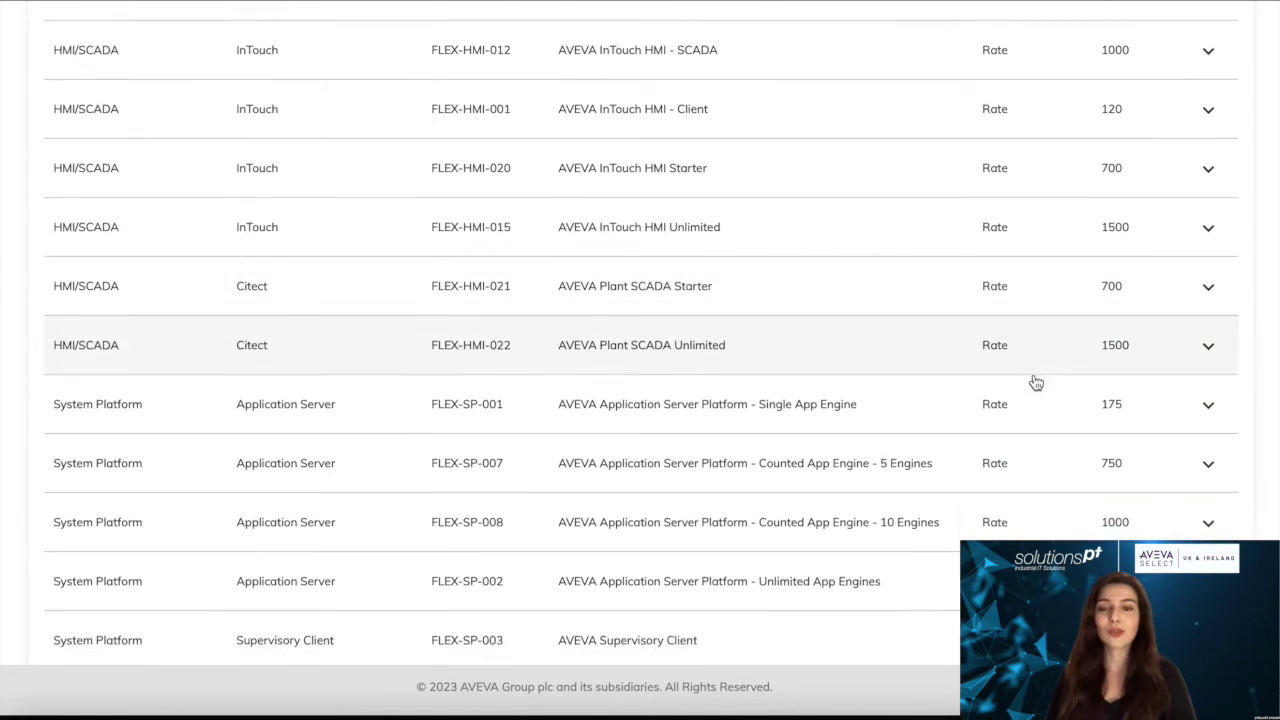
{"action": "scroll", "coordinate": [1035, 383], "scroll_direction": "down", "scroll_amount": 3}
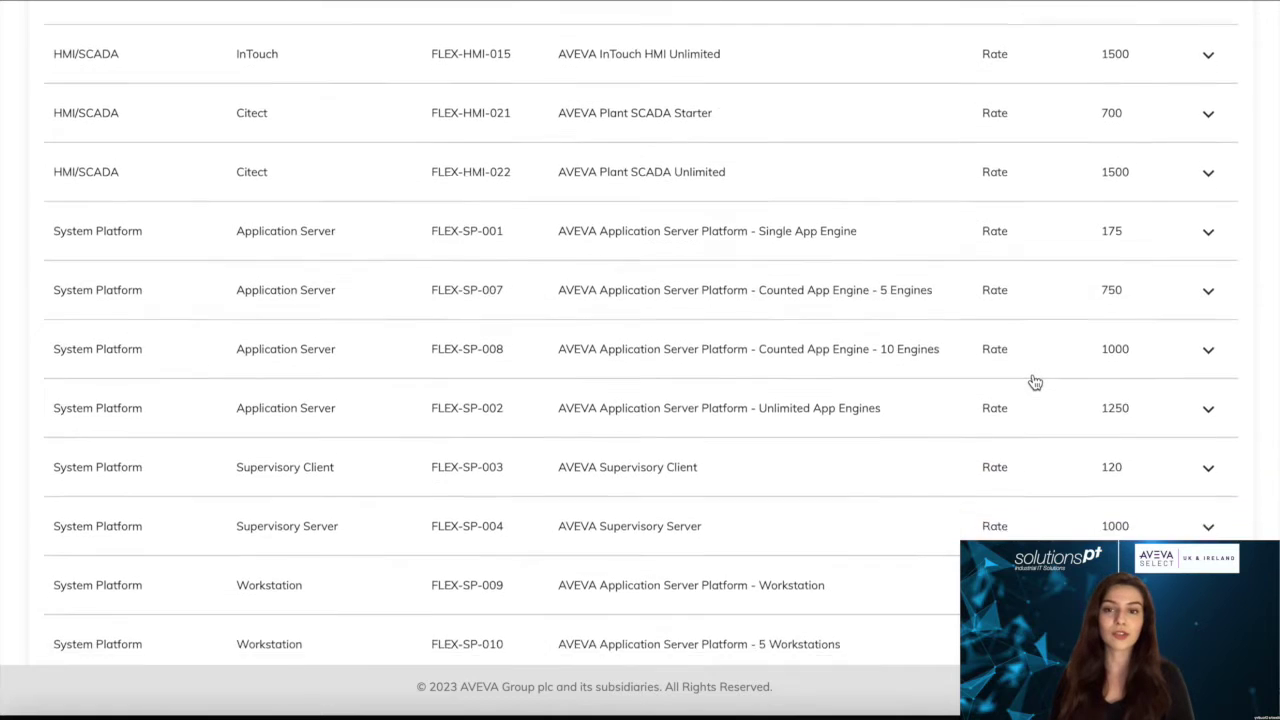
{"action": "scroll", "coordinate": [1035, 383], "scroll_direction": "down", "scroll_amount": 2}
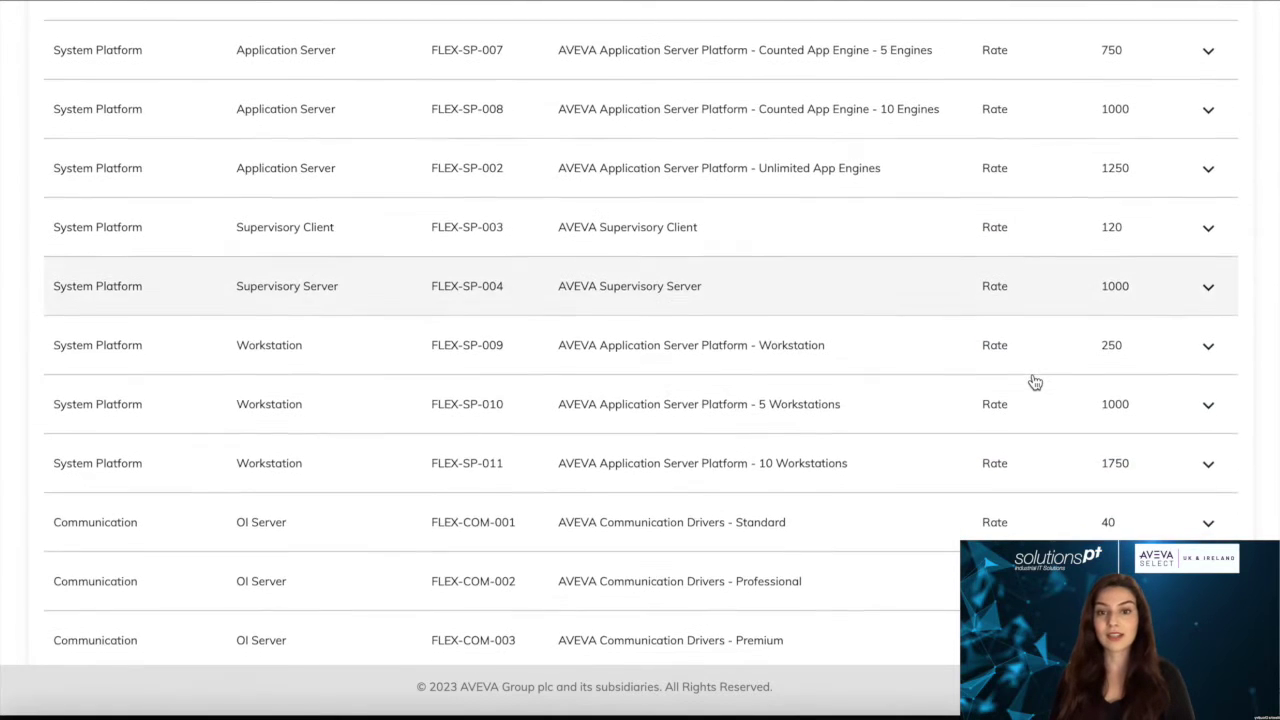
{"action": "scroll", "coordinate": [1035, 383], "scroll_direction": "down", "scroll_amount": 3}
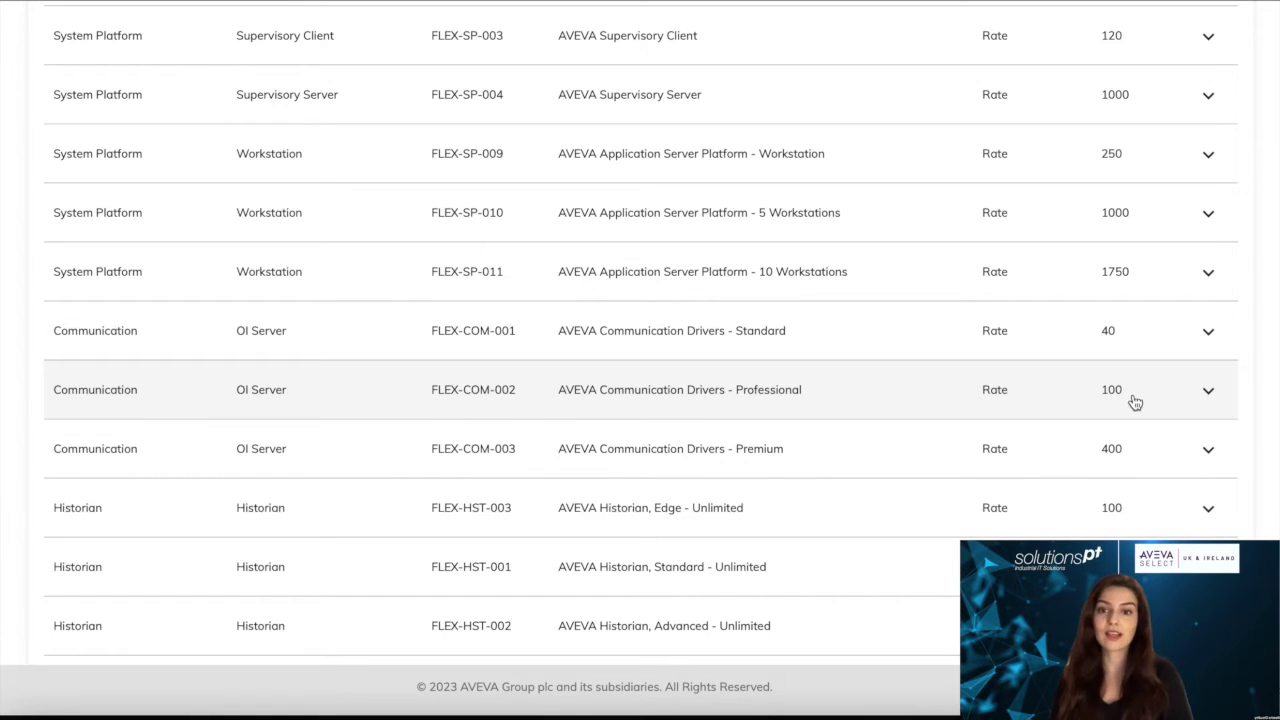
{"action": "left_click", "coordinate": [1210, 401]}
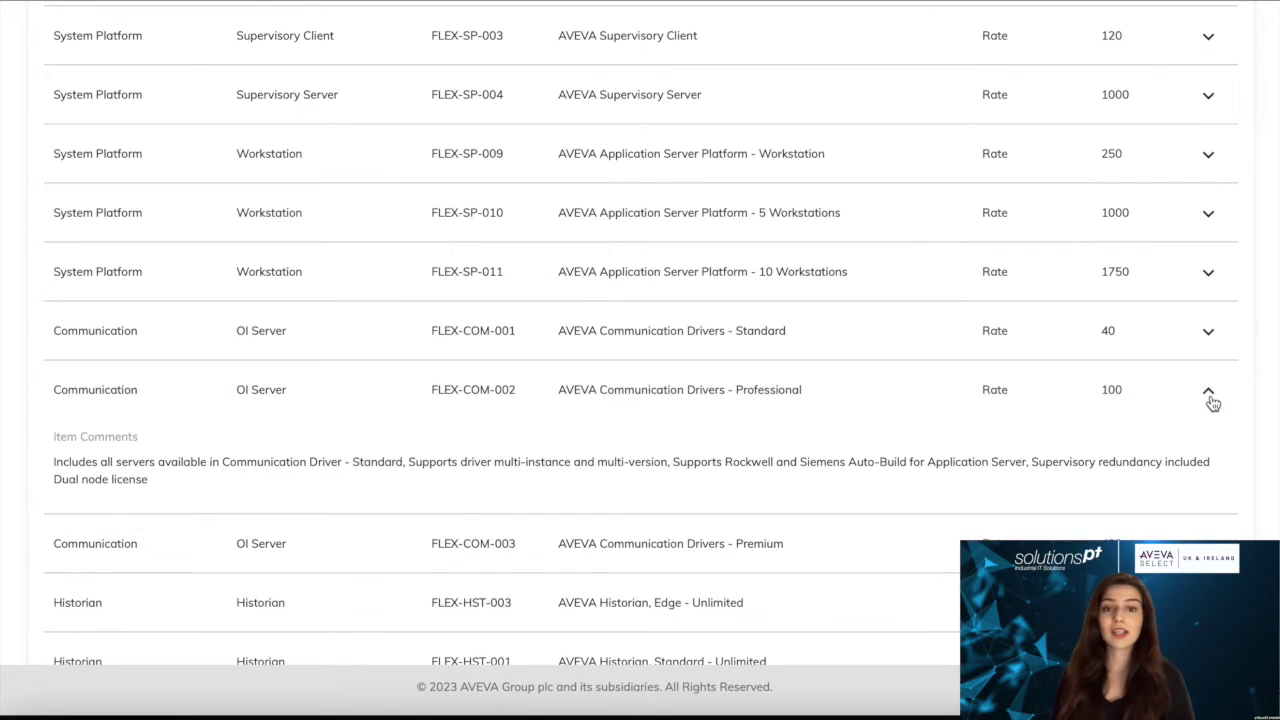
{"action": "scroll", "coordinate": [1212, 402], "scroll_direction": "down", "scroll_amount": 1}
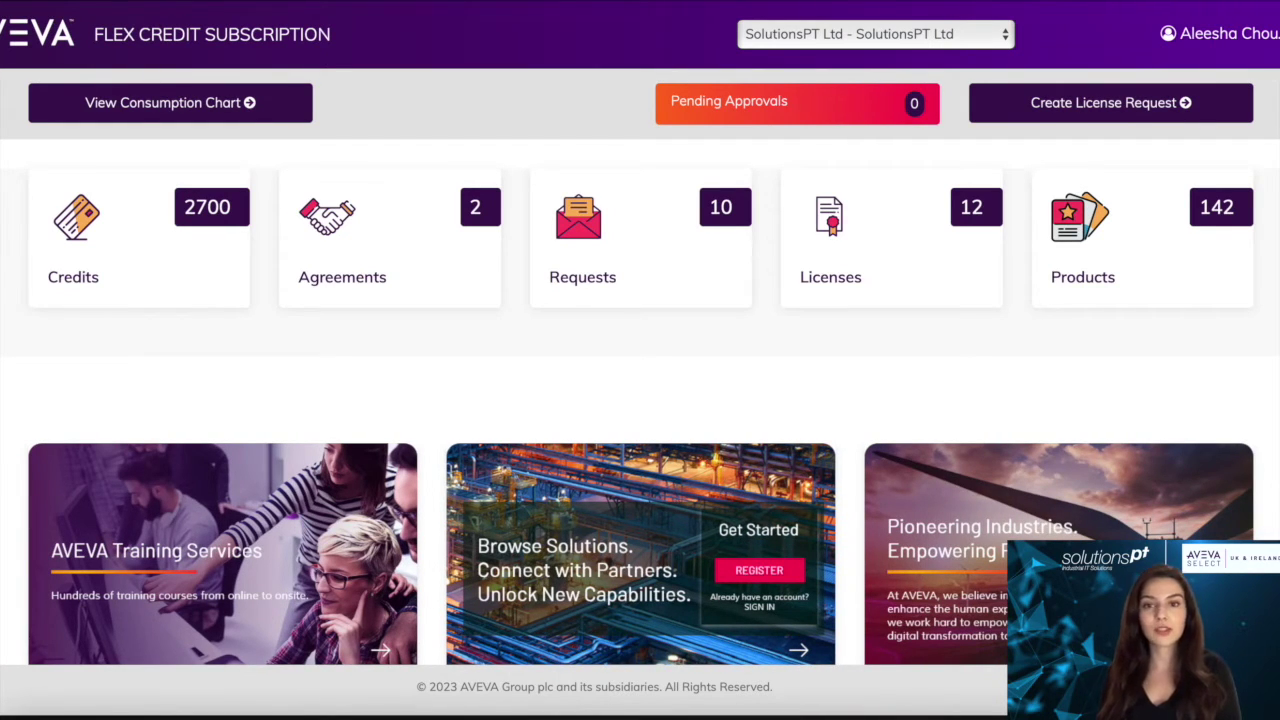
Step: Start a new license request for site SolutionsPT Ltd - 932
{"action": "left_click", "coordinate": [1180, 104]}
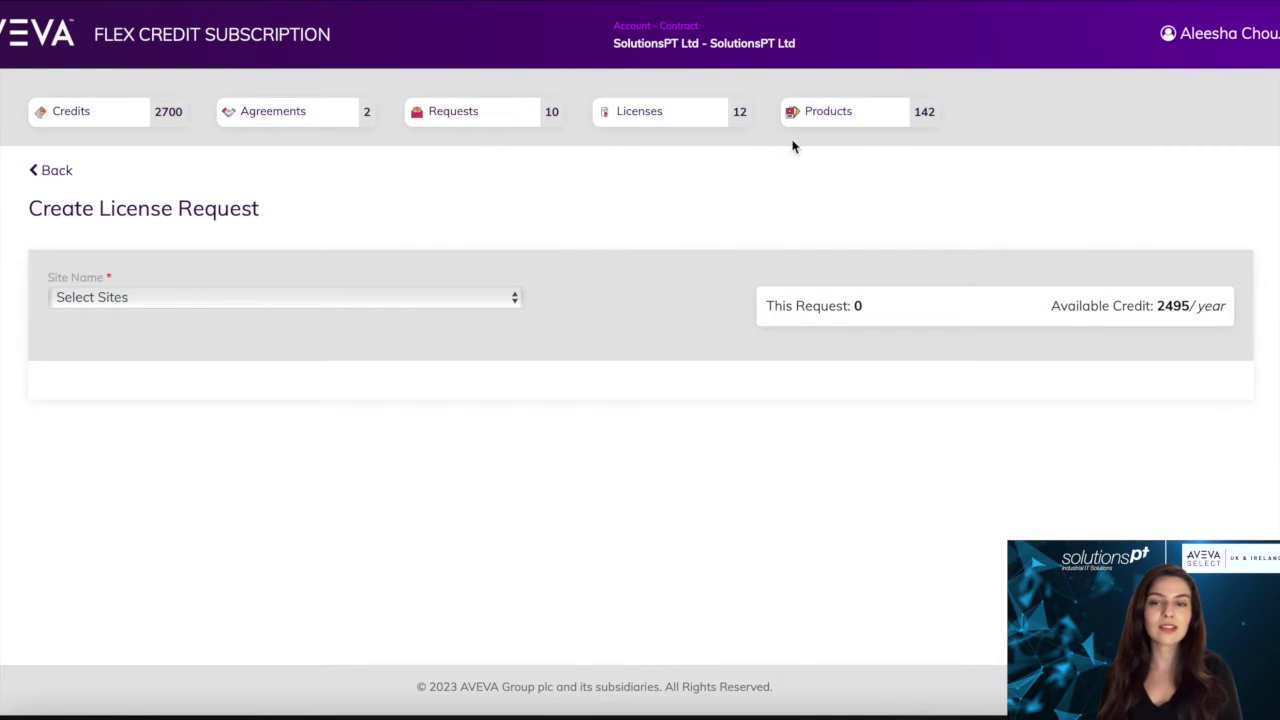
{"action": "left_click", "coordinate": [416, 299]}
{"action": "left_click", "coordinate": [410, 345]}
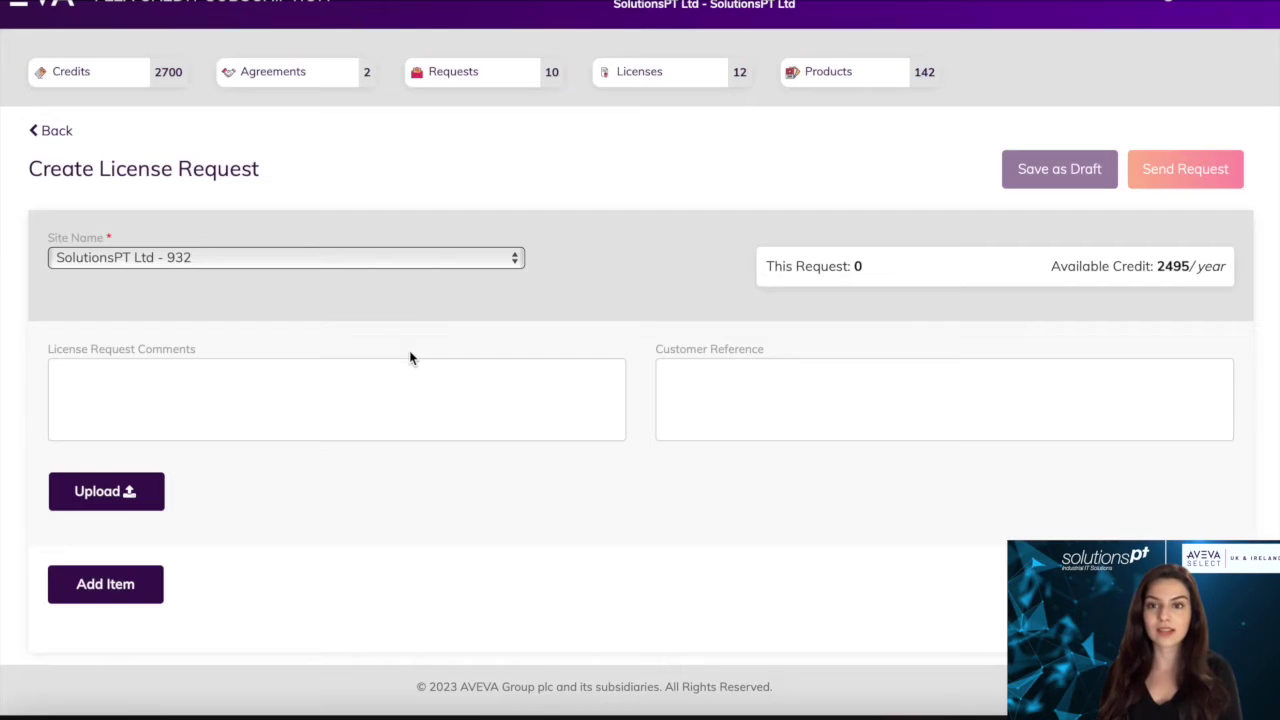
Step: Add an item, check the FLEX-HMI-017 details under All Products, then filter to favourites
{"action": "left_click", "coordinate": [127, 580]}
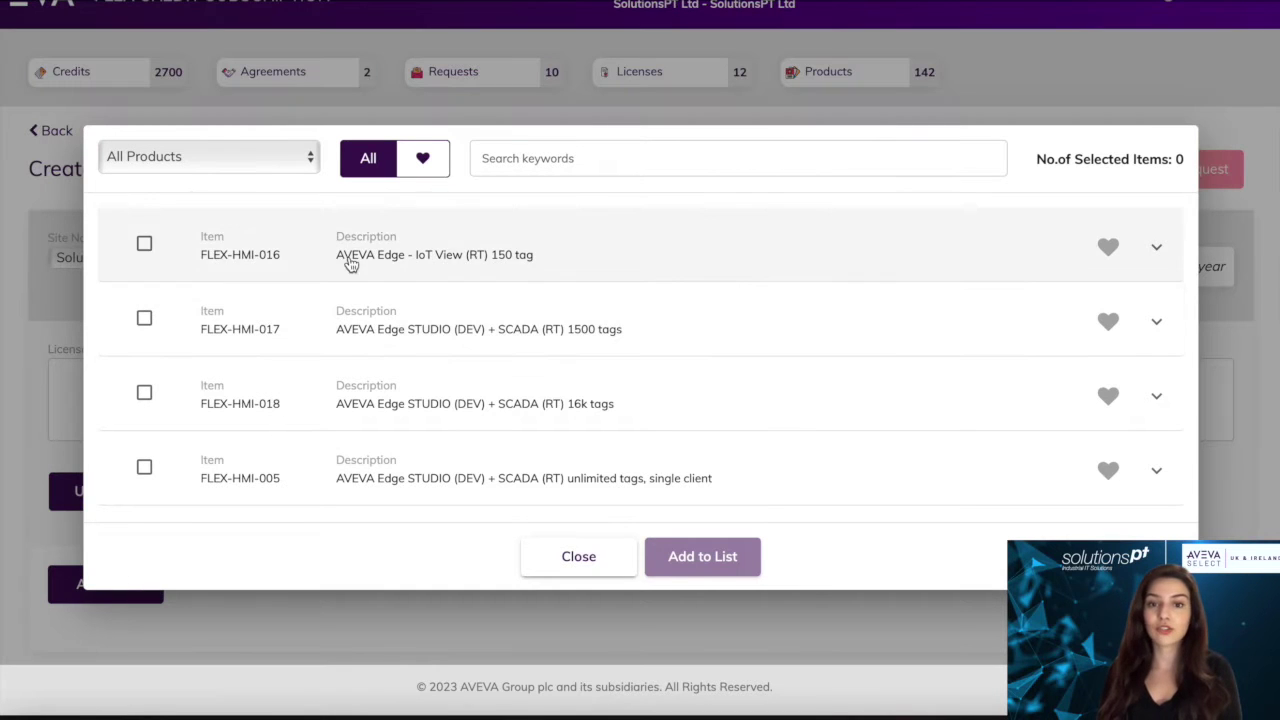
{"action": "left_click", "coordinate": [302, 160]}
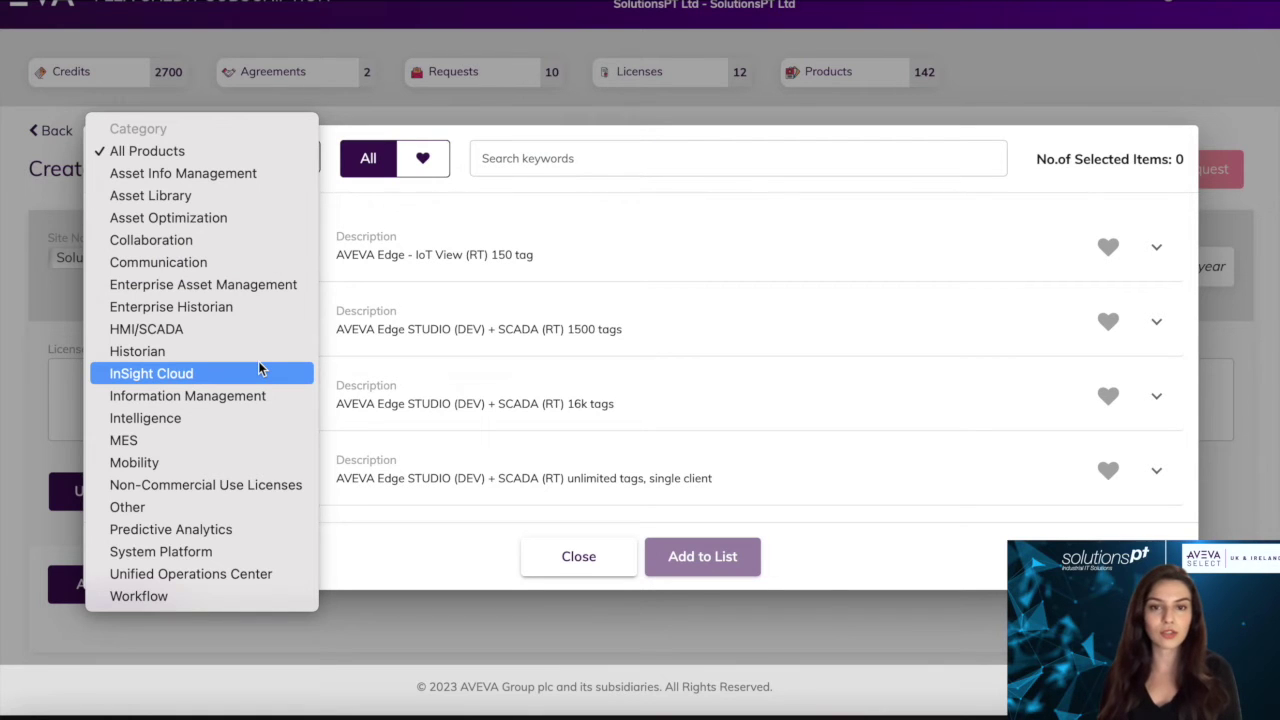
{"action": "left_click", "coordinate": [514, 165]}
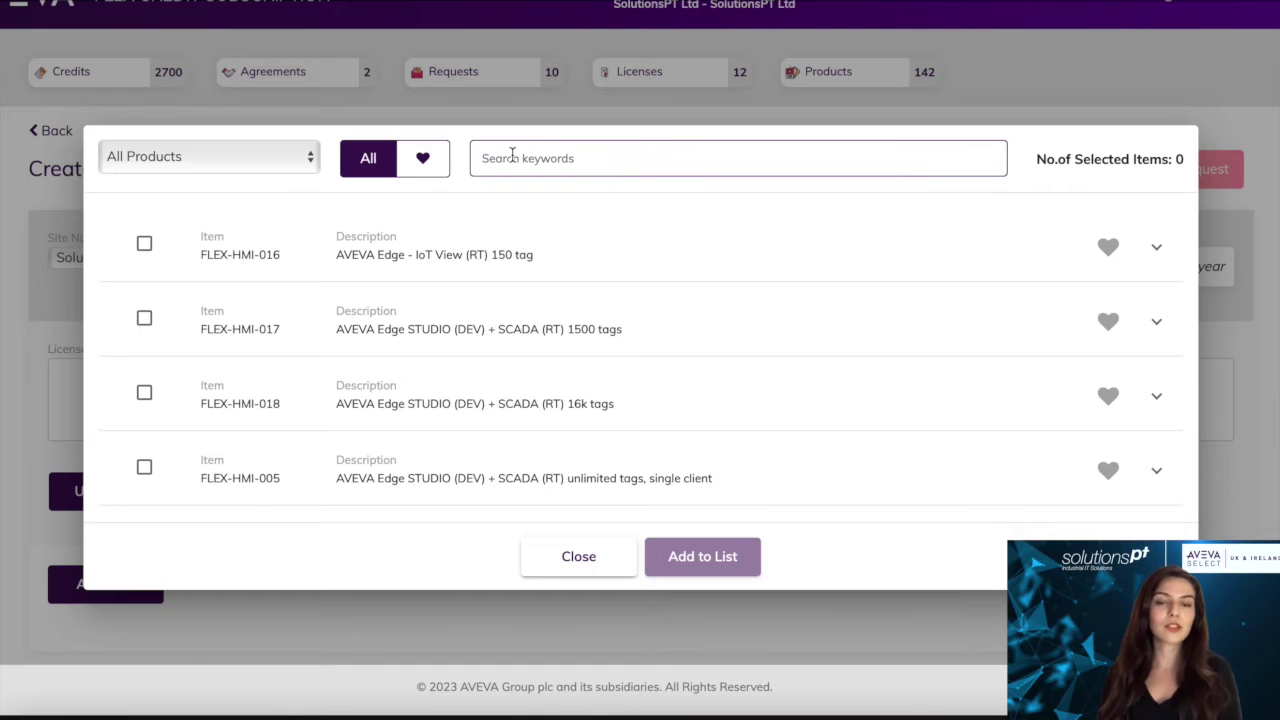
{"action": "left_click", "coordinate": [1157, 324]}
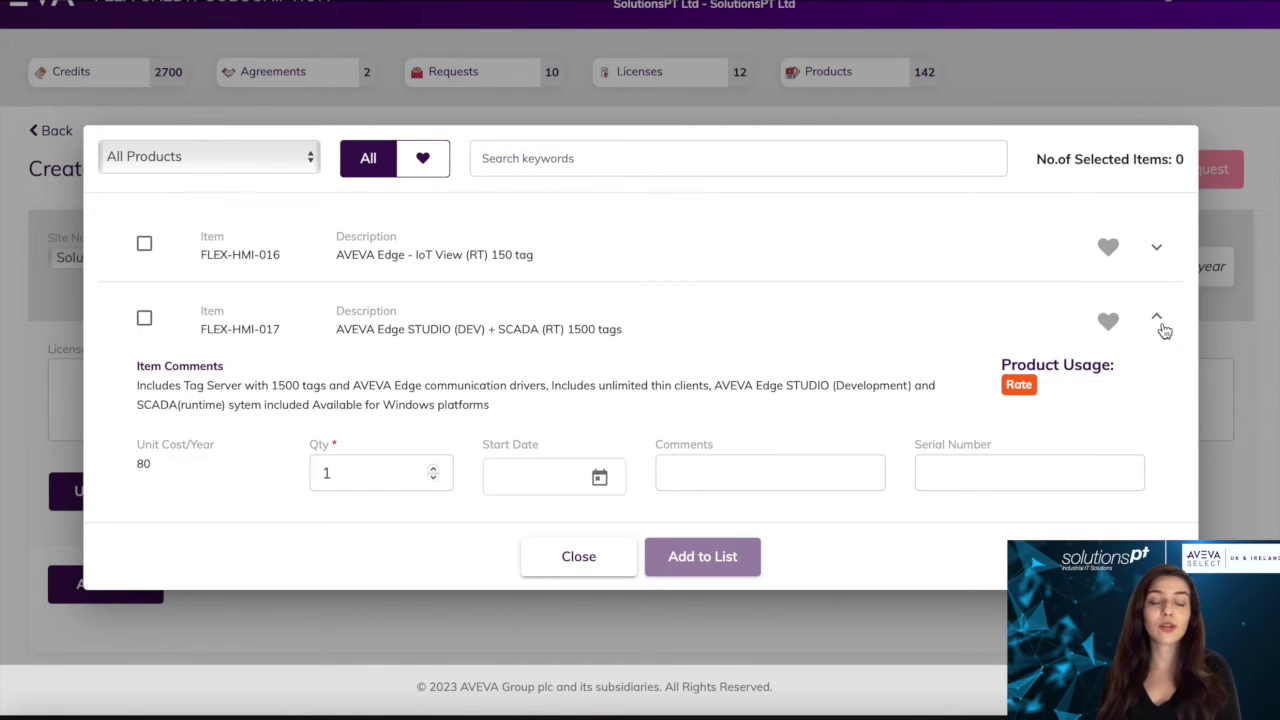
{"action": "scroll", "coordinate": [1135, 361], "scroll_direction": "down", "scroll_amount": 1}
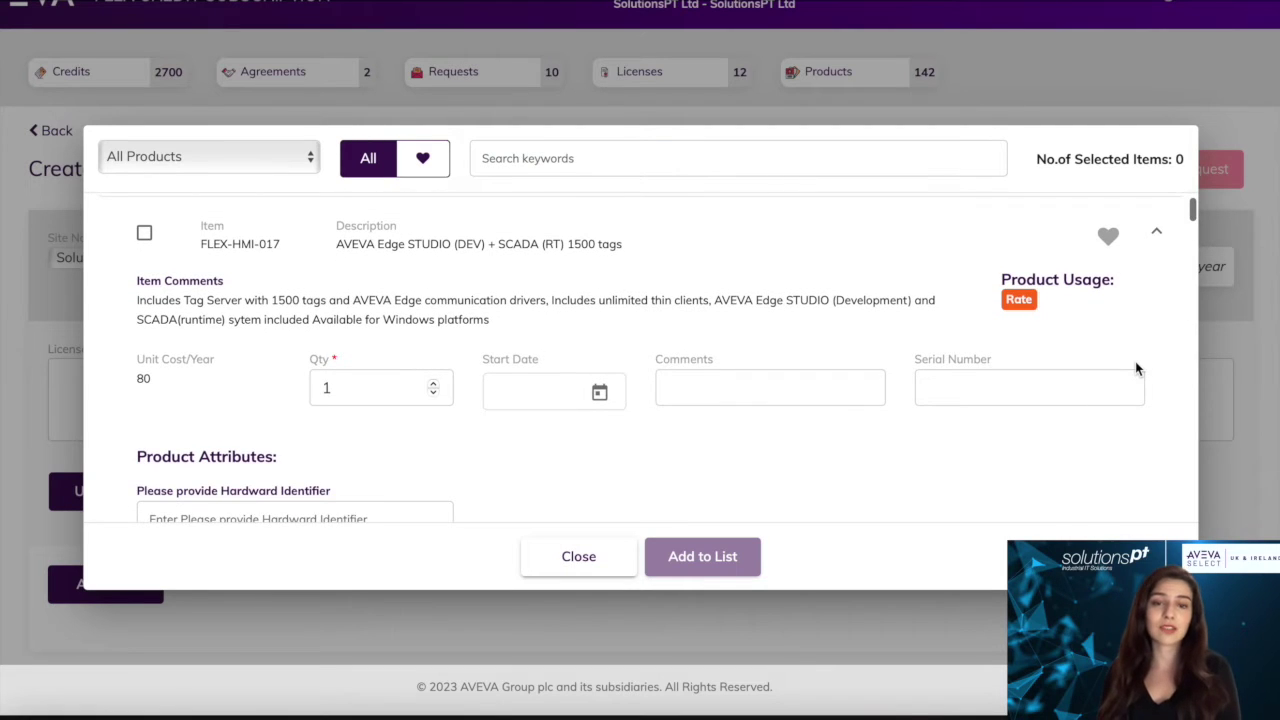
{"action": "scroll", "coordinate": [1135, 369], "scroll_direction": "up", "scroll_amount": 1}
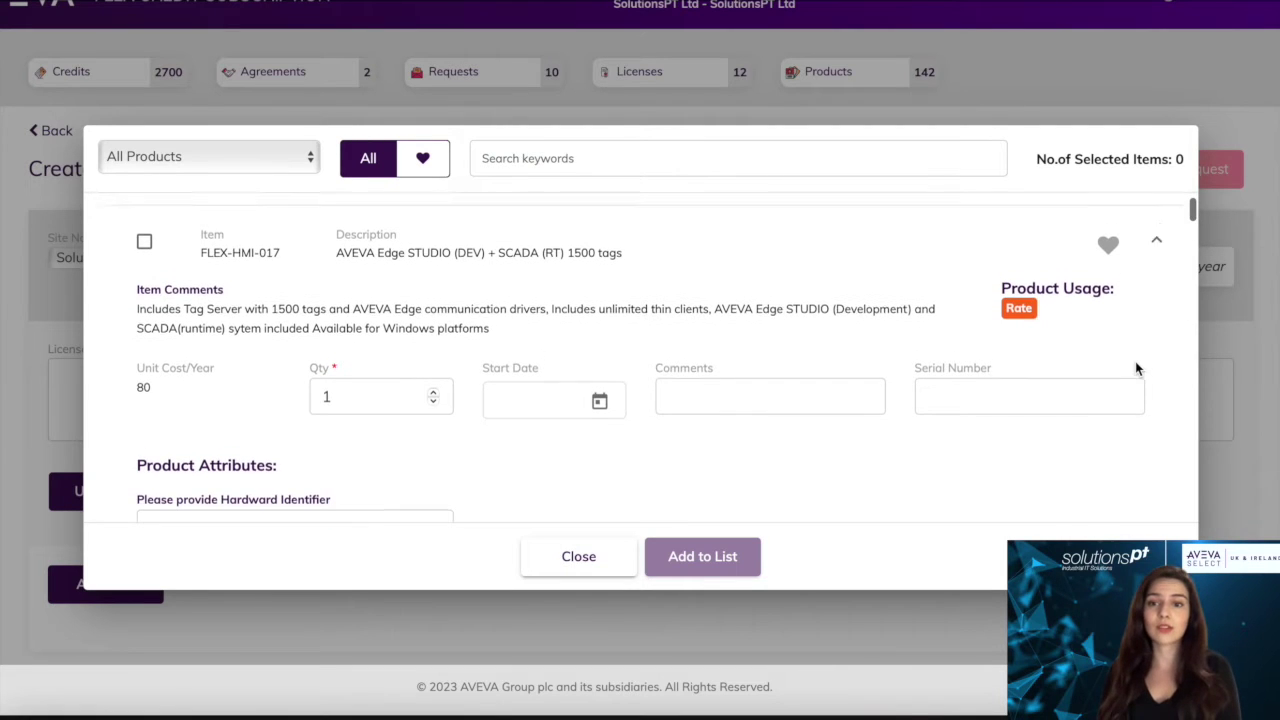
{"action": "left_click", "coordinate": [441, 166]}
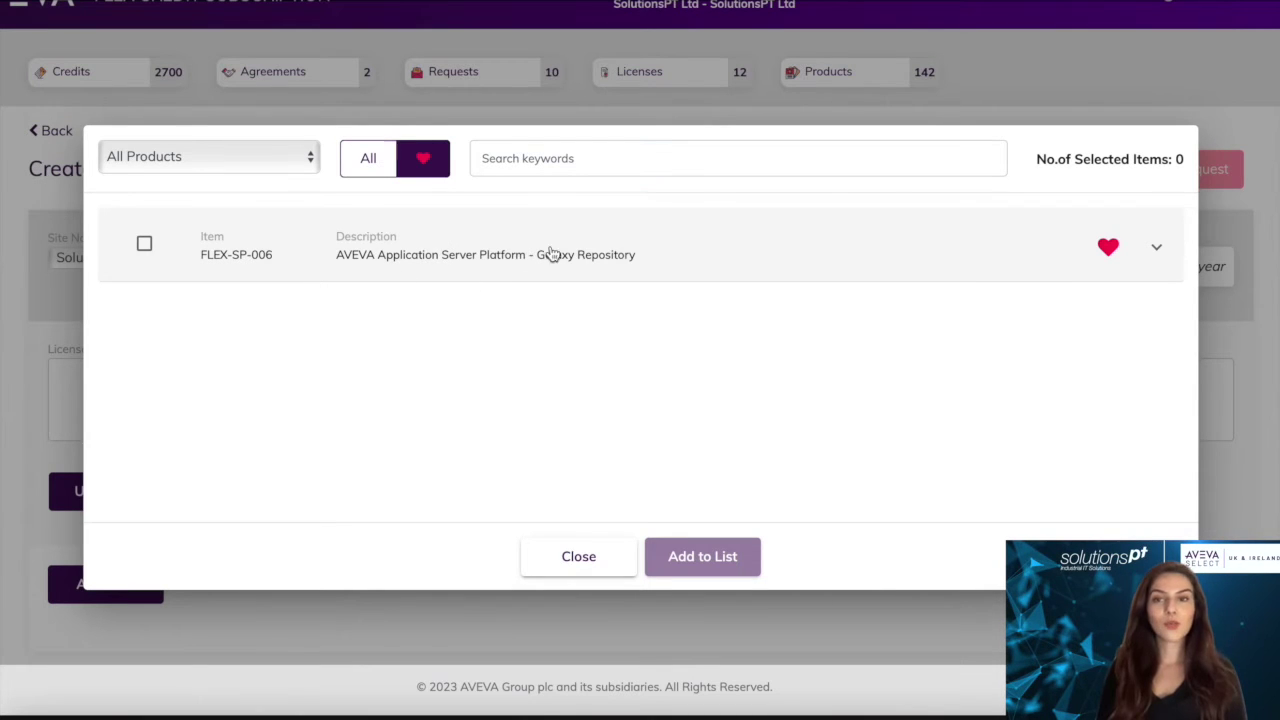
Step: Give FLEX-SP-006 Galaxy Repository a 10 May 2023 start date and add it to the list
{"action": "left_click", "coordinate": [1157, 253]}
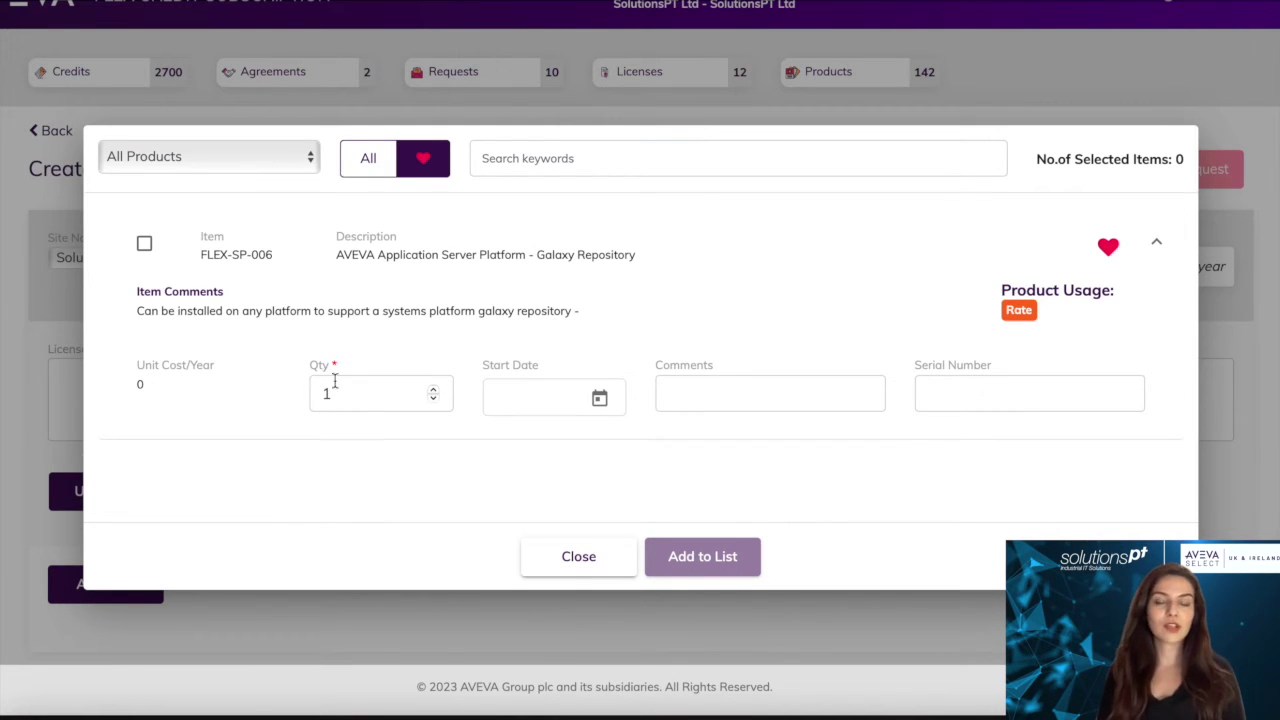
{"action": "left_click", "coordinate": [601, 399]}
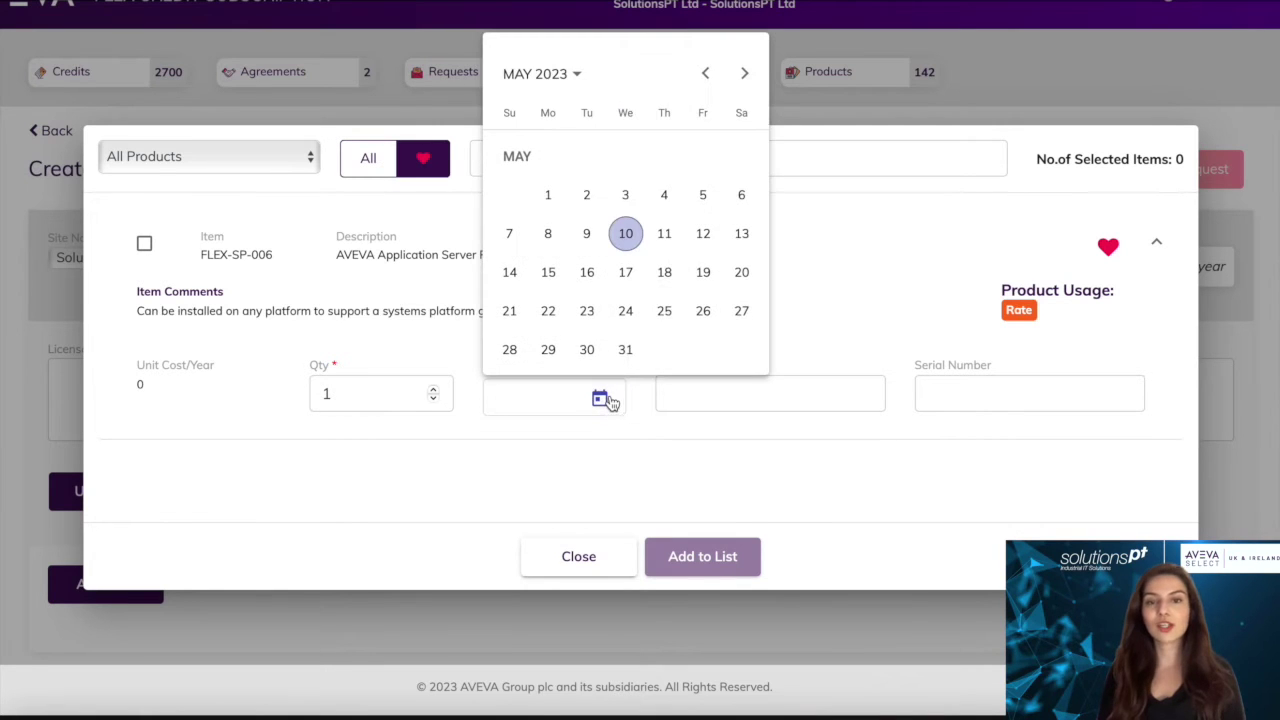
{"action": "left_click", "coordinate": [630, 236]}
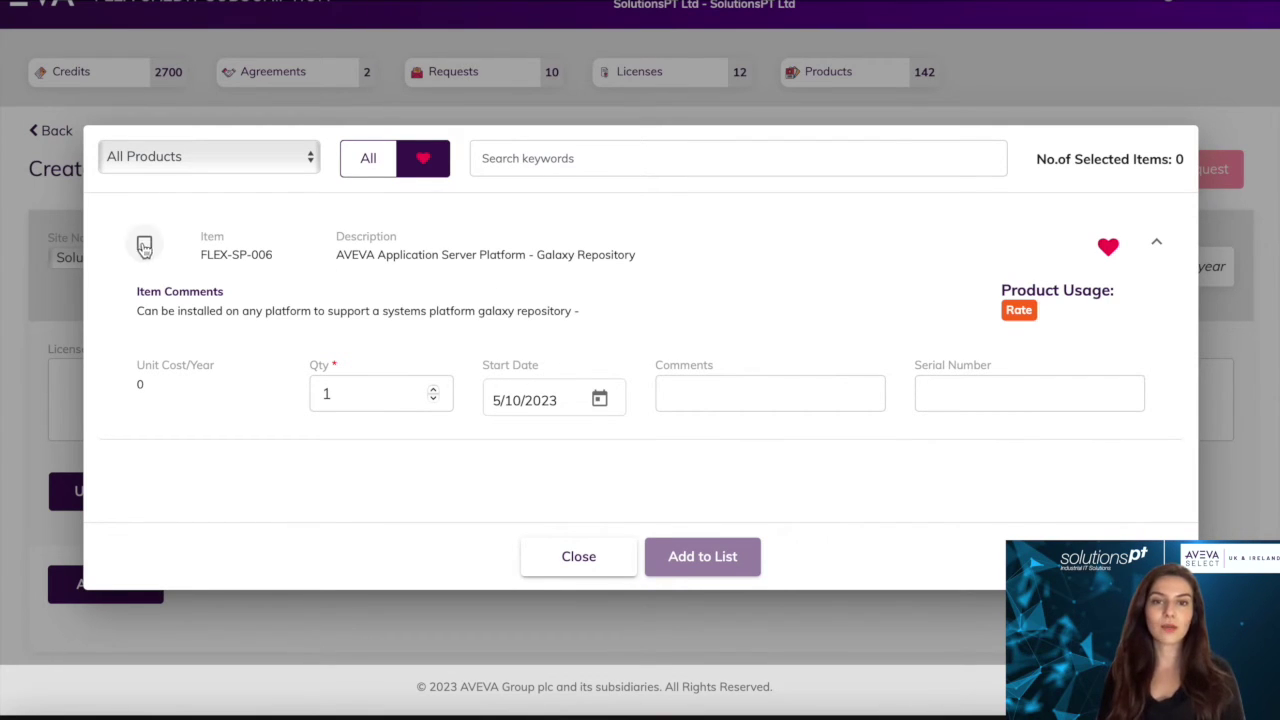
{"action": "left_click", "coordinate": [144, 245]}
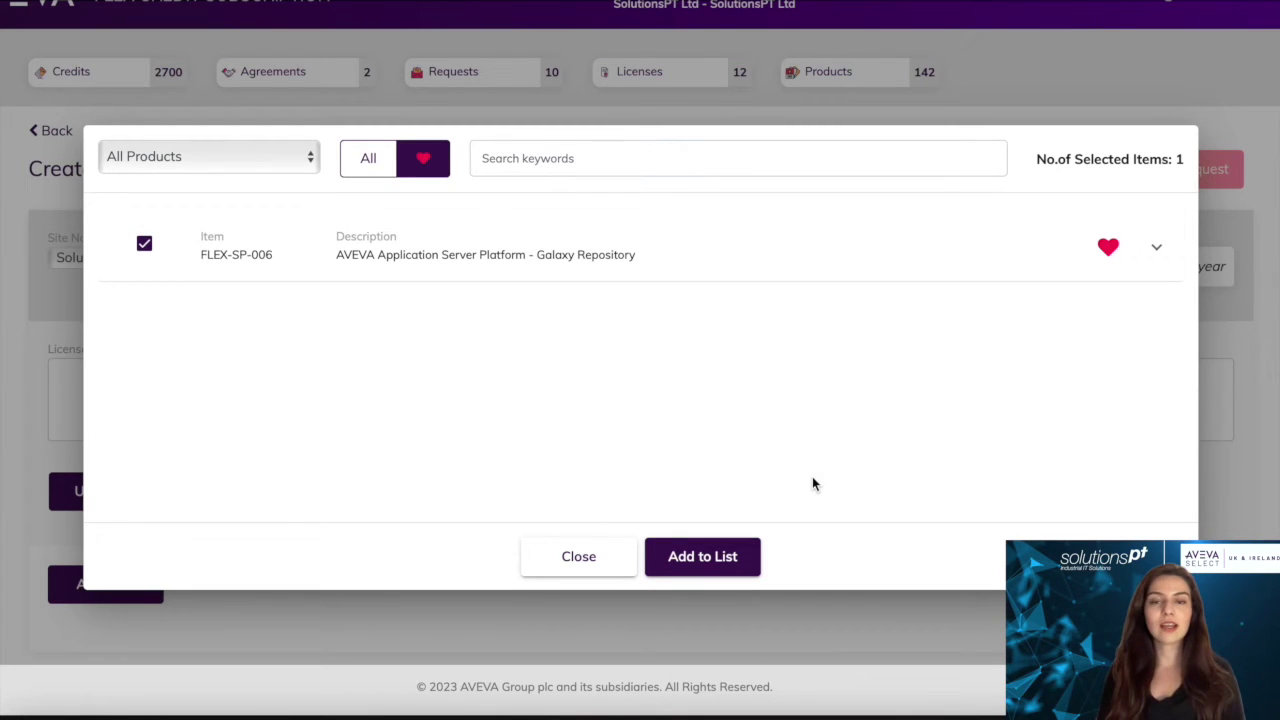
{"action": "left_click", "coordinate": [752, 554]}
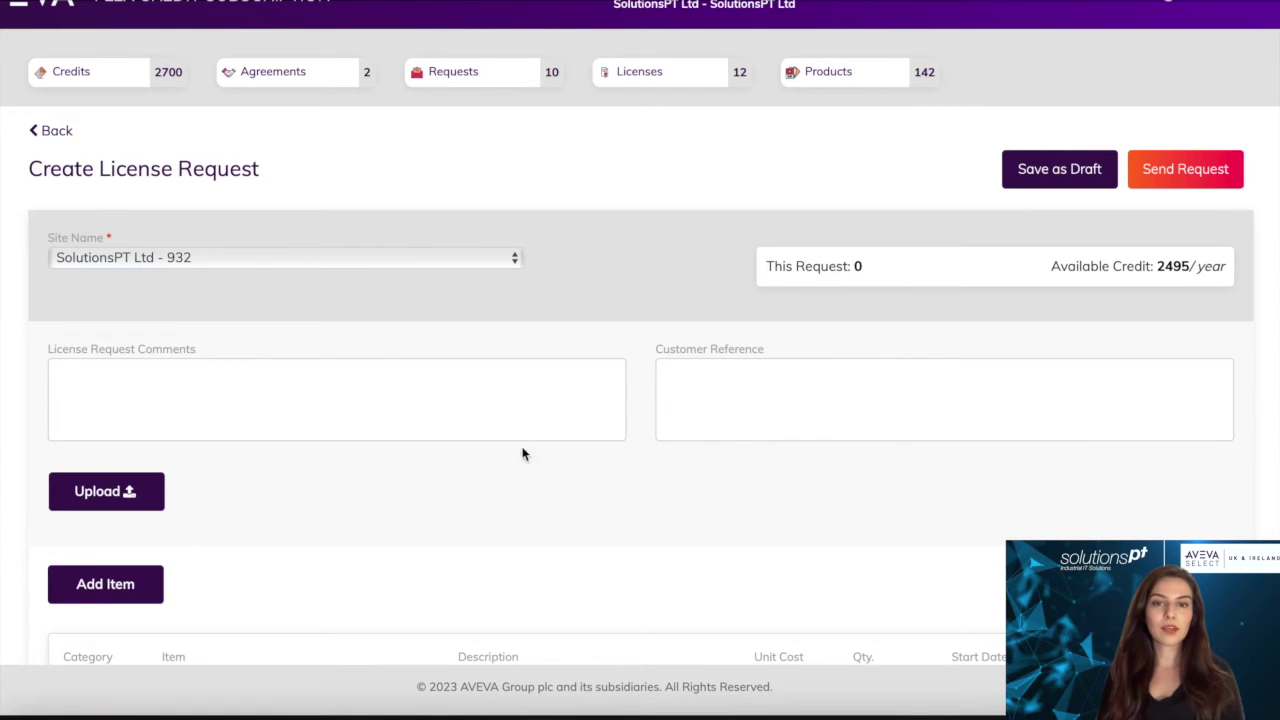
{"action": "scroll", "coordinate": [431, 489], "scroll_direction": "down", "scroll_amount": 2}
{"action": "scroll", "coordinate": [431, 489], "scroll_direction": "down", "scroll_amount": 2}
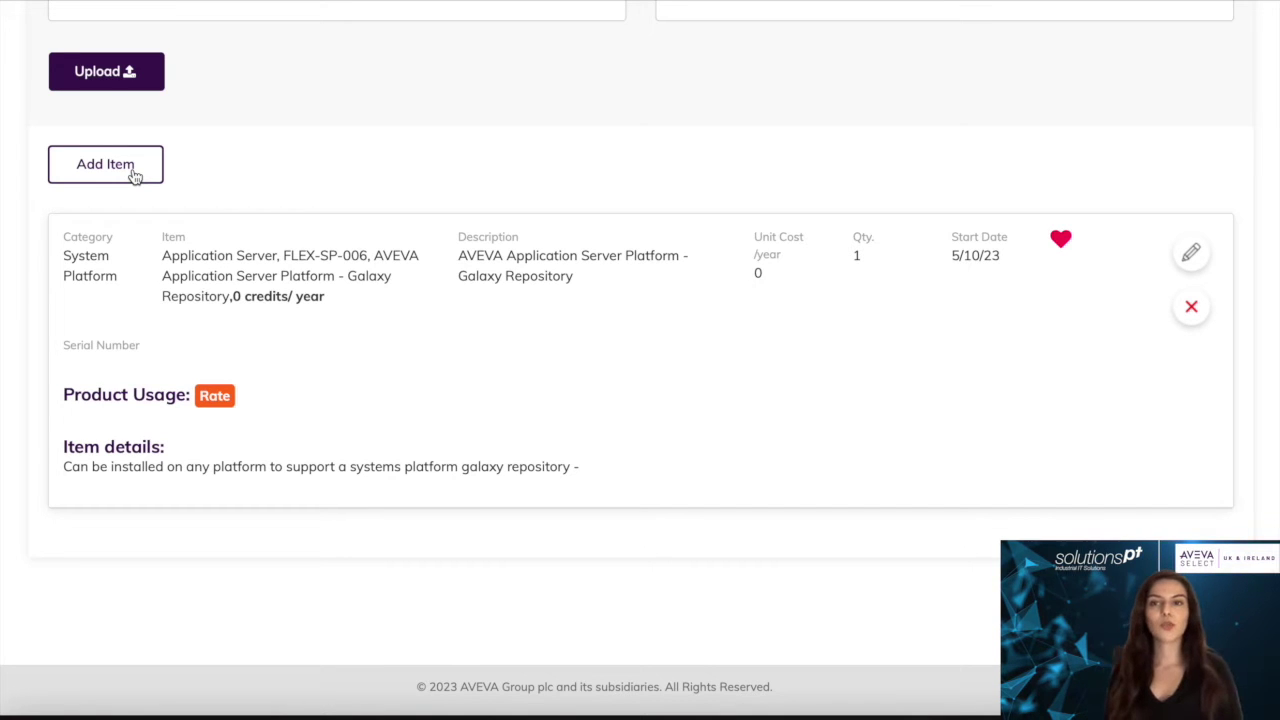
{"action": "scroll", "coordinate": [135, 177], "scroll_direction": "up", "scroll_amount": 2}
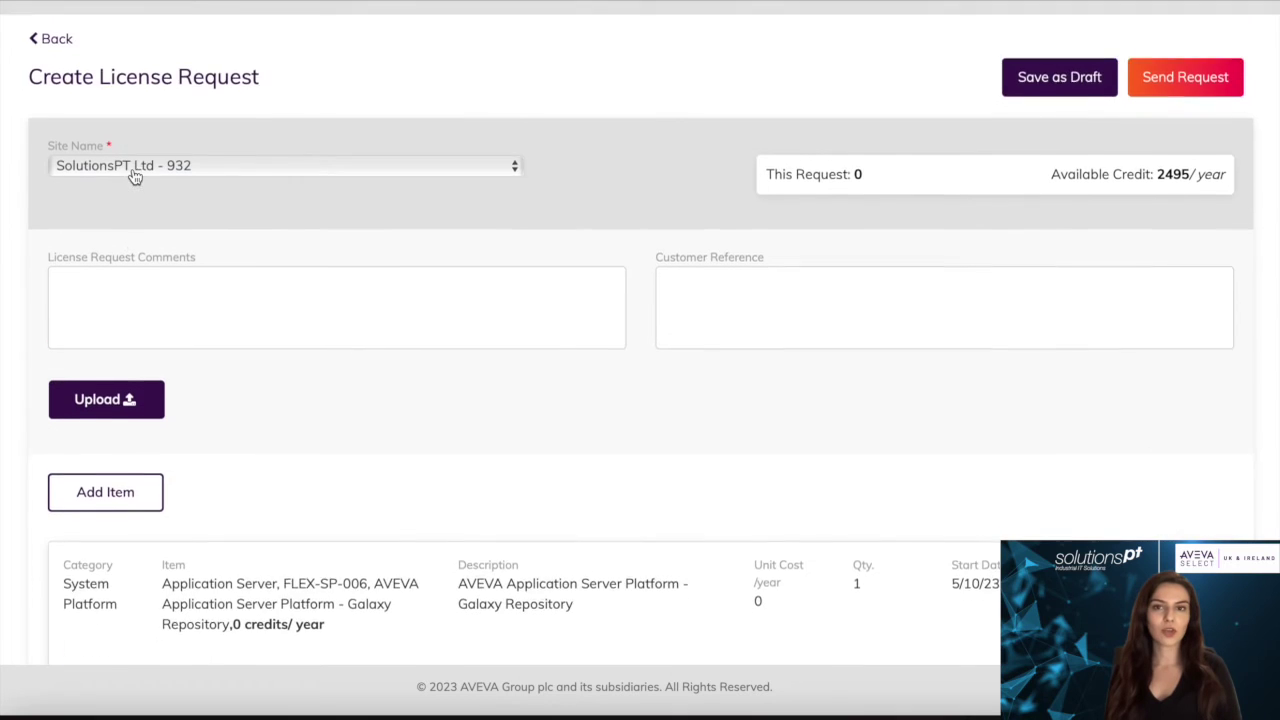
{"action": "scroll", "coordinate": [135, 176], "scroll_direction": "up", "scroll_amount": 2}
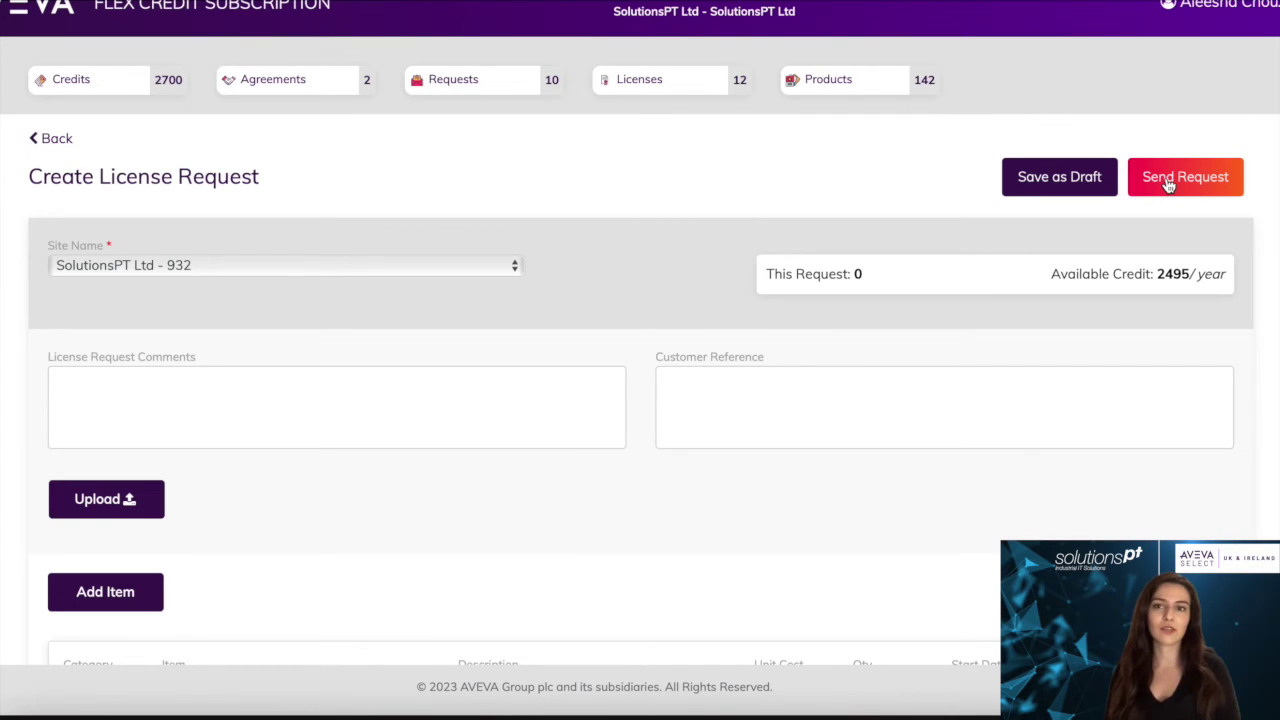
Step: Save the request as a draft, then review request counts by status and the completed requests
{"action": "left_click", "coordinate": [1091, 184]}
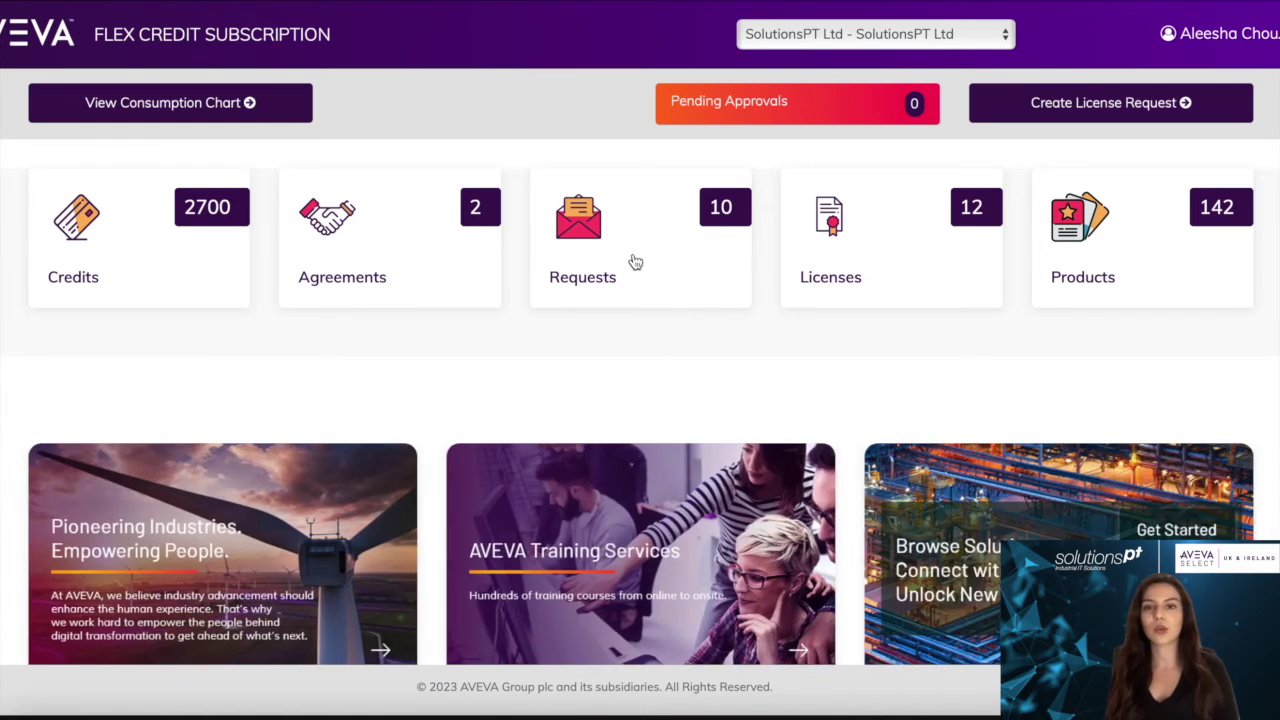
{"action": "left_click", "coordinate": [634, 241]}
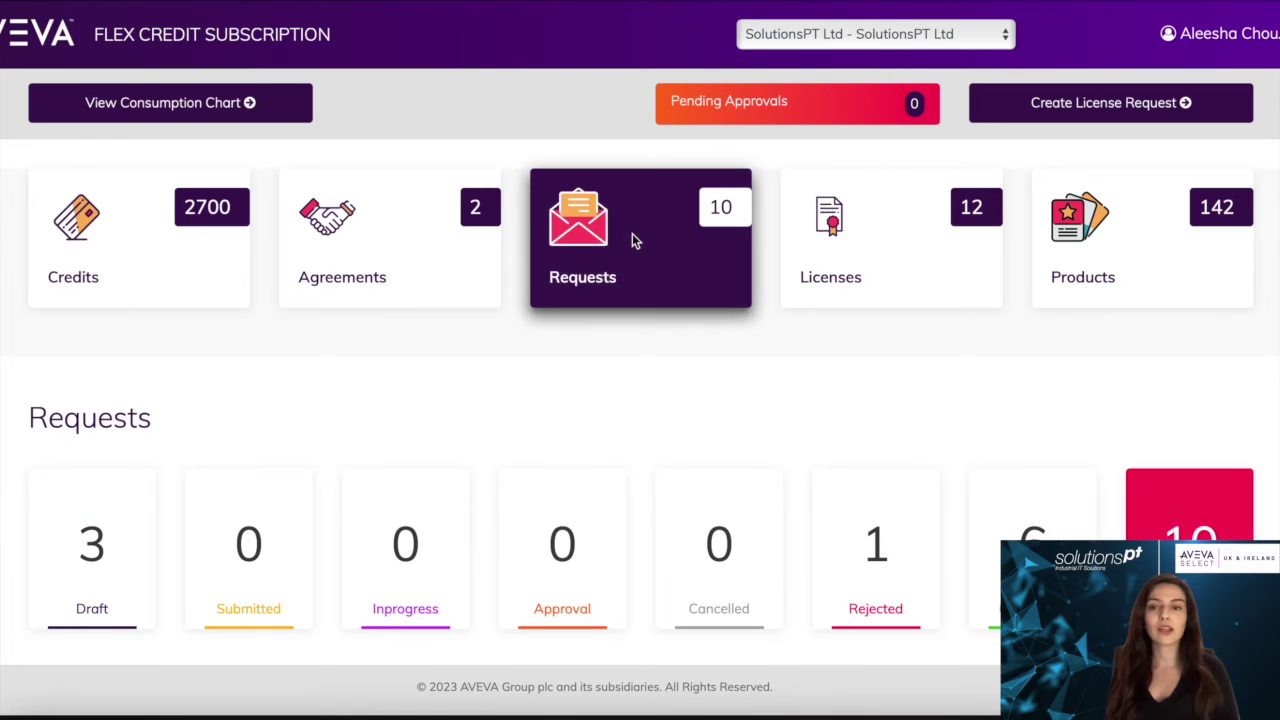
{"action": "scroll", "coordinate": [622, 358], "scroll_direction": "down", "scroll_amount": 2}
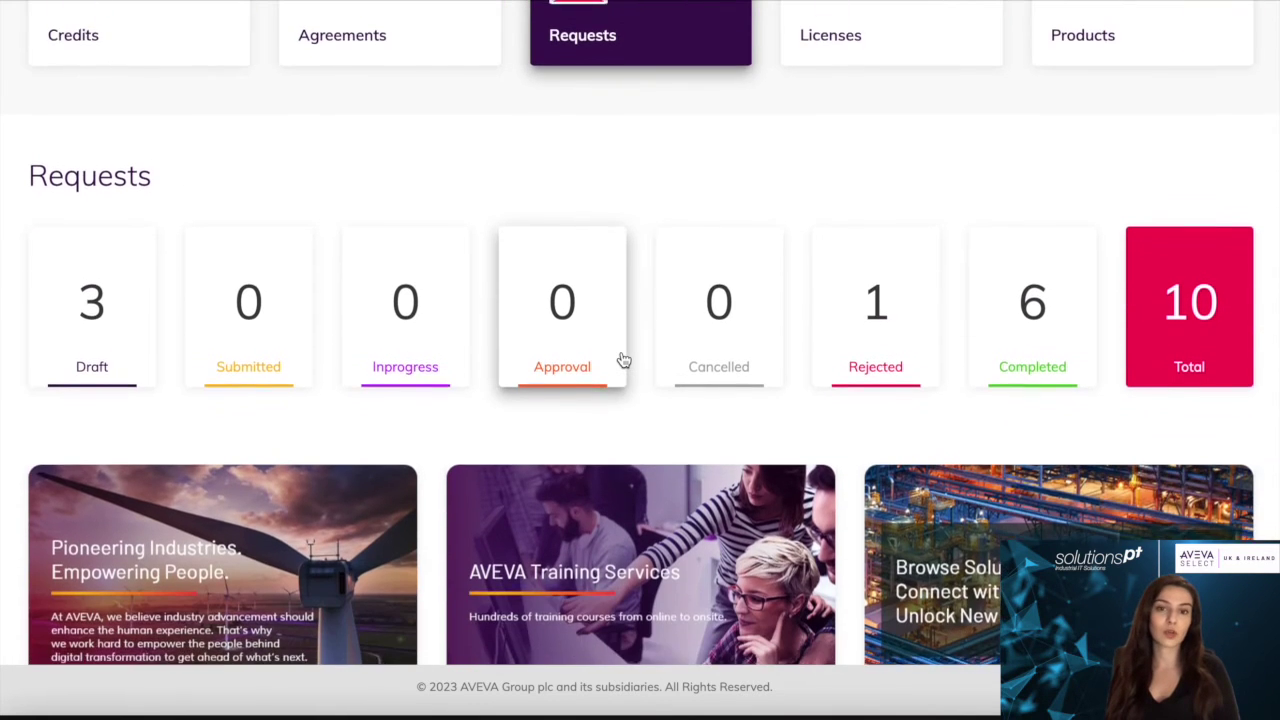
{"action": "scroll", "coordinate": [621, 358], "scroll_direction": "down", "scroll_amount": 1}
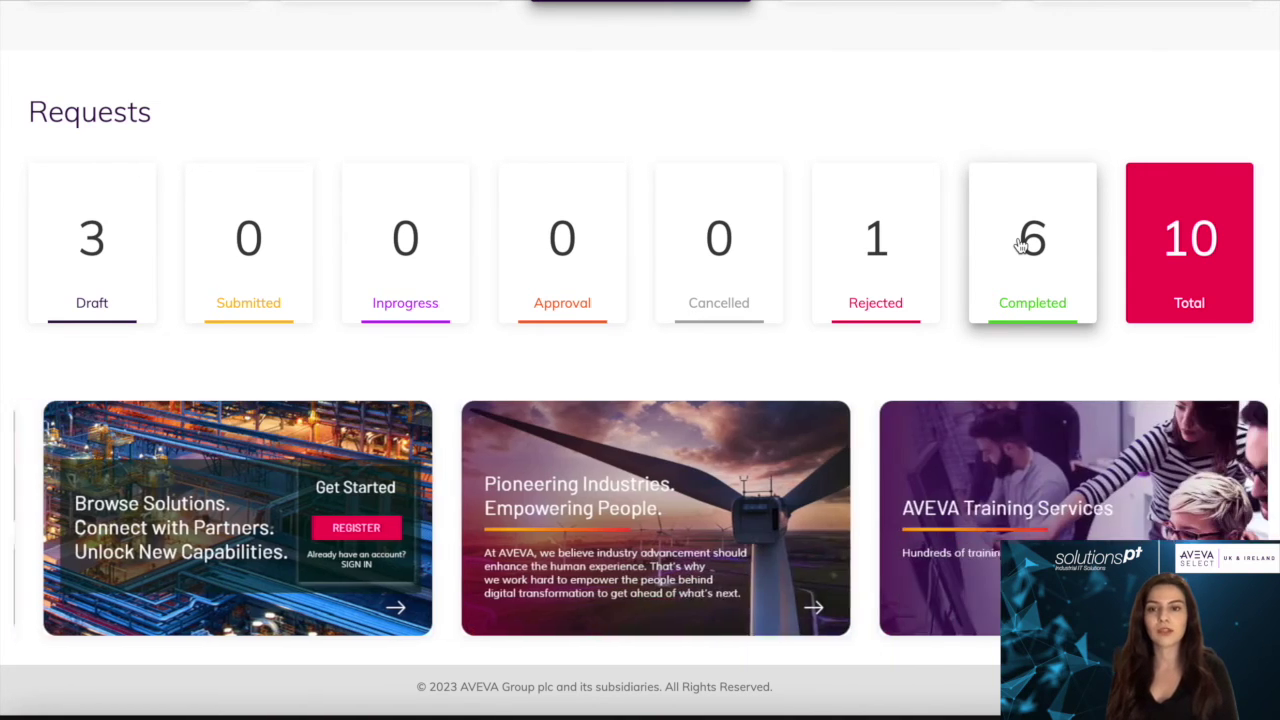
{"action": "left_click", "coordinate": [1020, 245]}
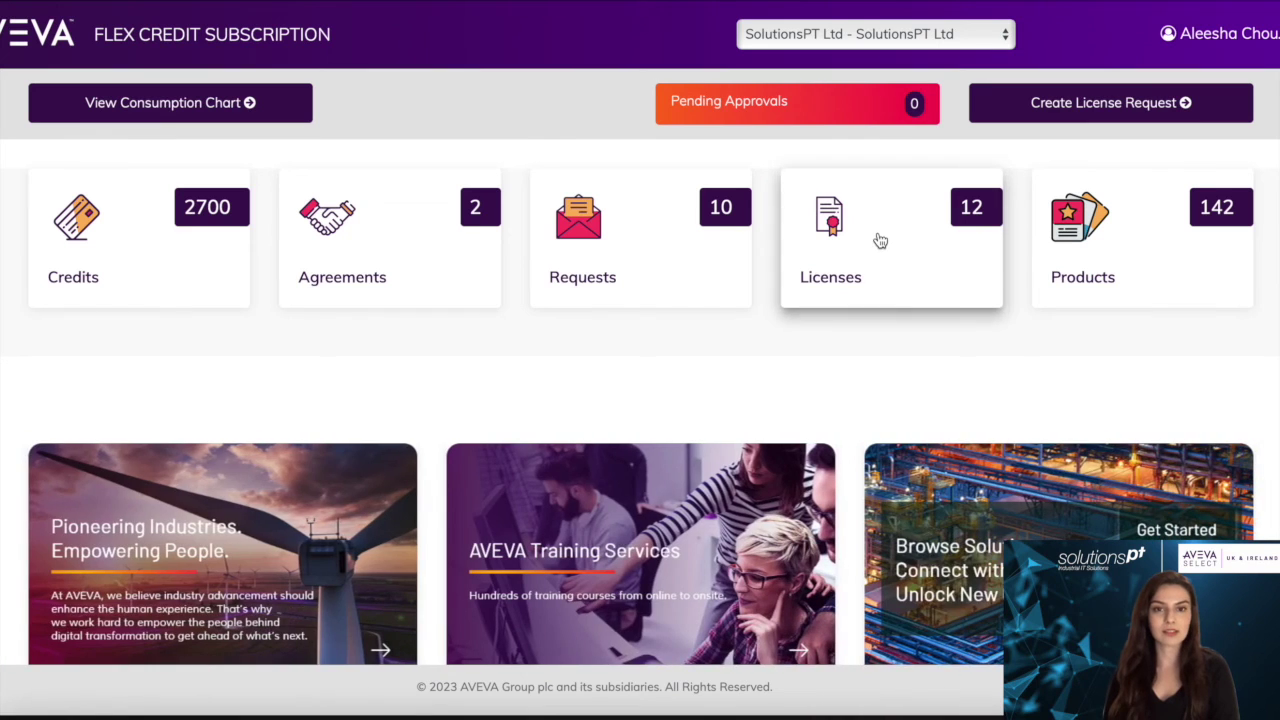
Step: From the Licenses table, open the Standard - 1 year request and view its license downloads
{"action": "left_click", "coordinate": [878, 238]}
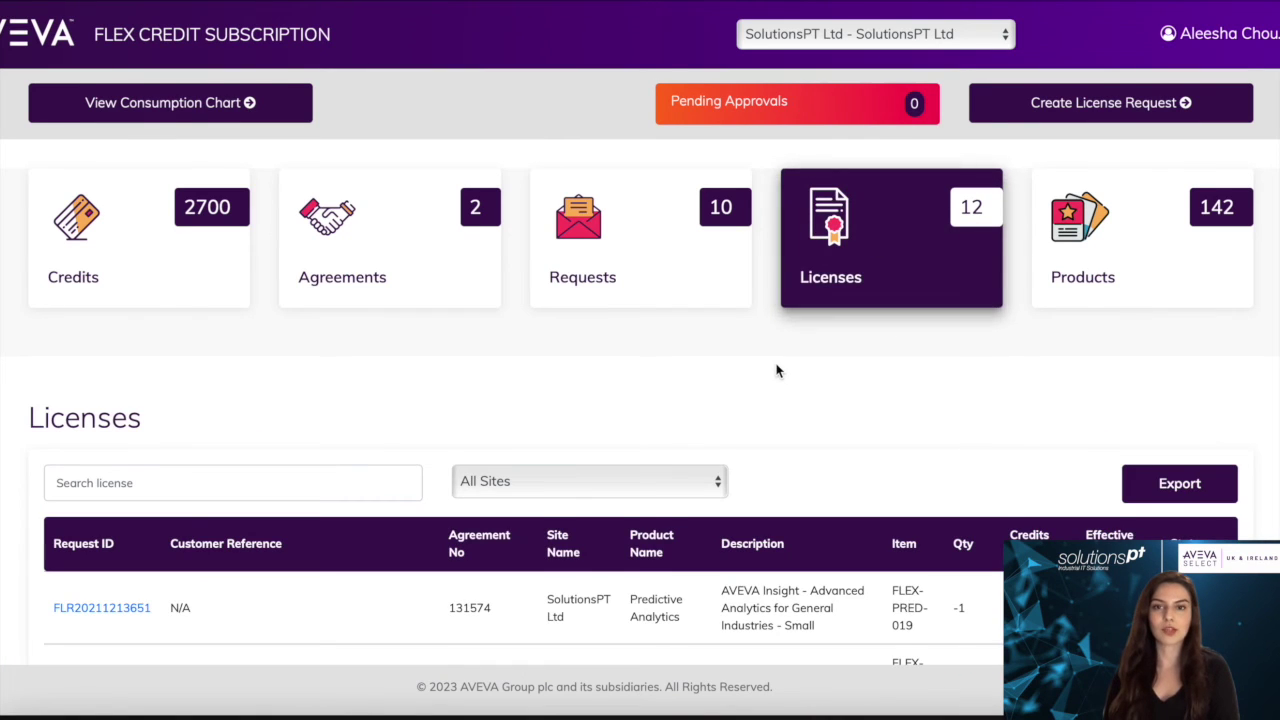
{"action": "scroll", "coordinate": [775, 363], "scroll_direction": "down", "scroll_amount": 5}
{"action": "scroll", "coordinate": [776, 367], "scroll_direction": "down", "scroll_amount": 2}
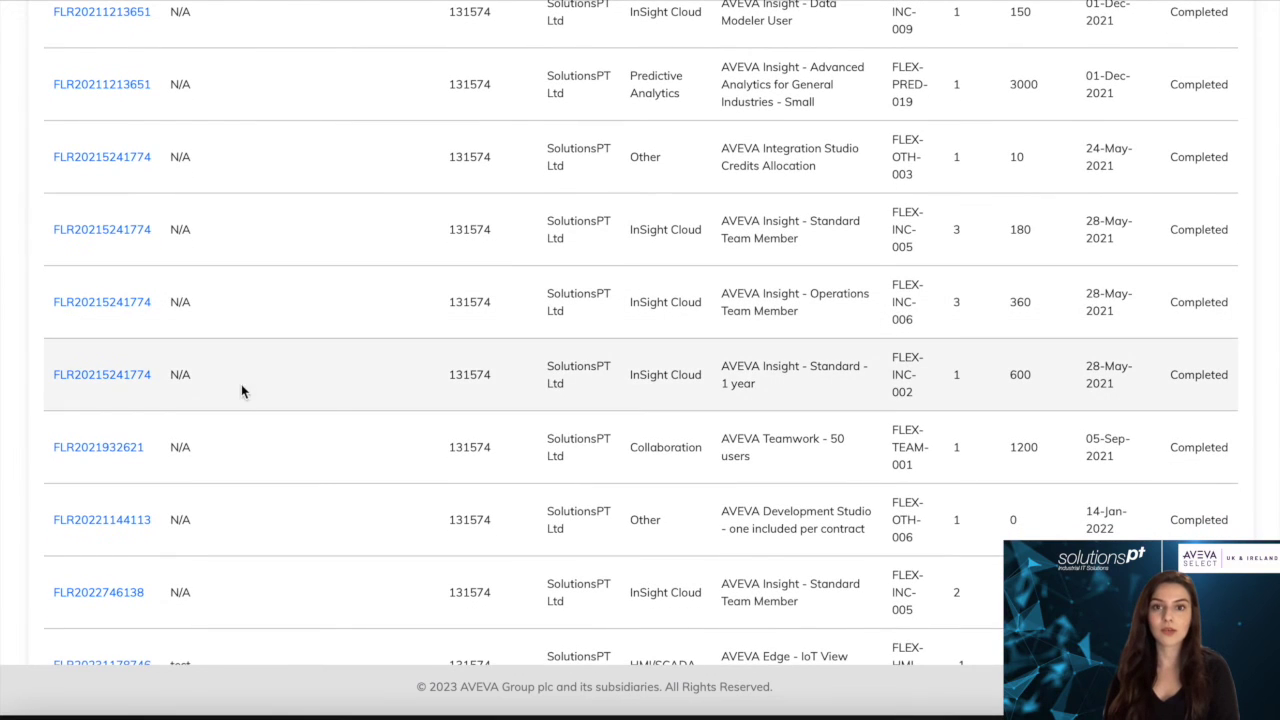
{"action": "left_click", "coordinate": [104, 376]}
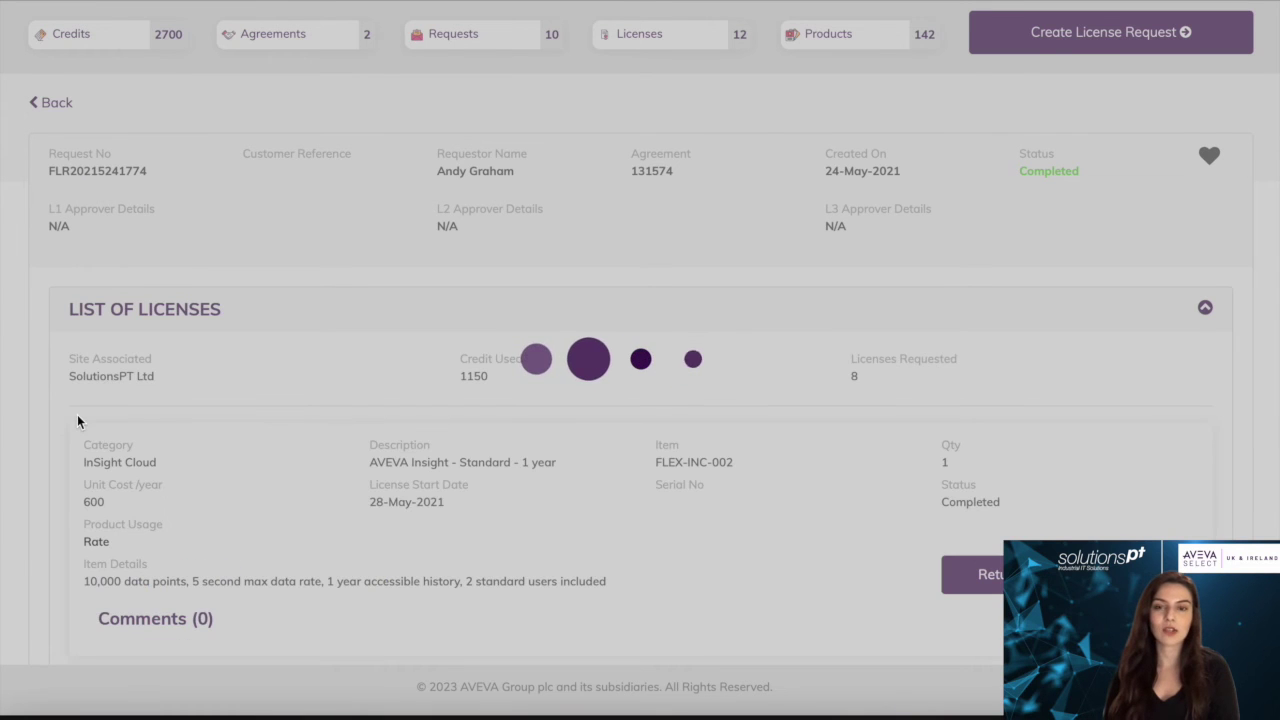
{"action": "scroll", "coordinate": [77, 414], "scroll_direction": "down", "scroll_amount": 2}
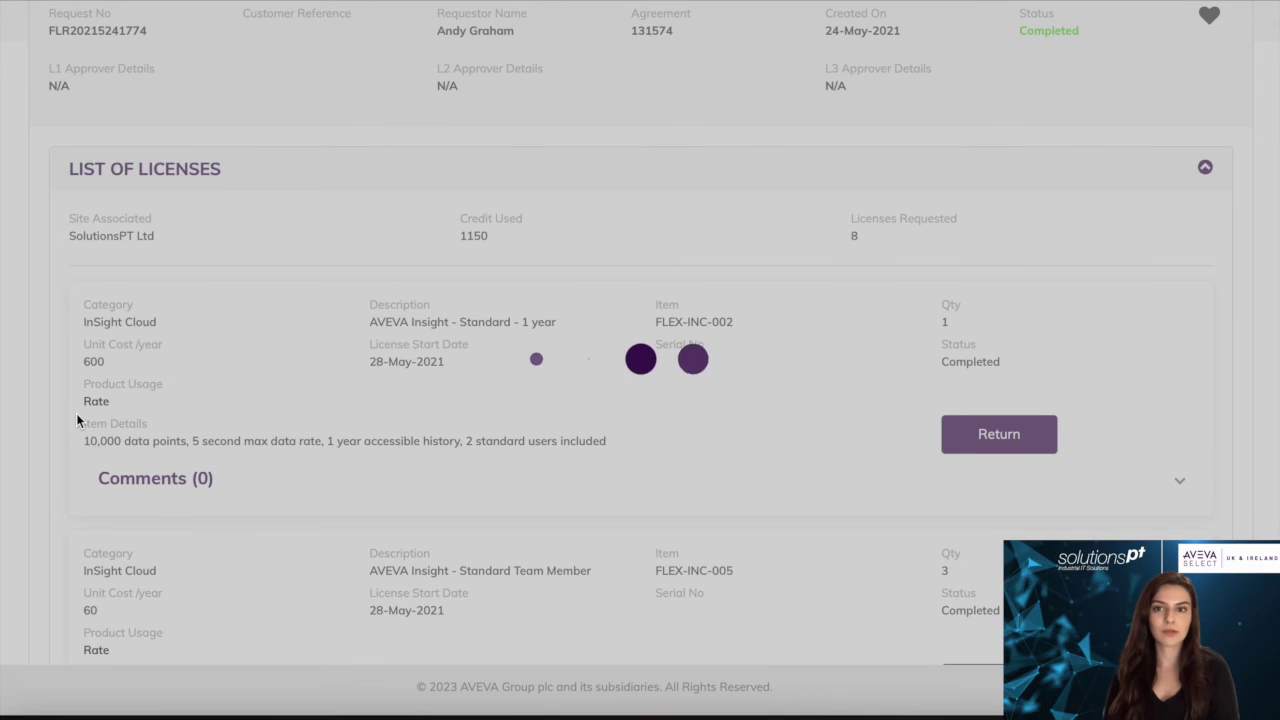
{"action": "scroll", "coordinate": [76, 413], "scroll_direction": "down", "scroll_amount": 8}
{"action": "scroll", "coordinate": [674, 351], "scroll_direction": "down", "scroll_amount": 3}
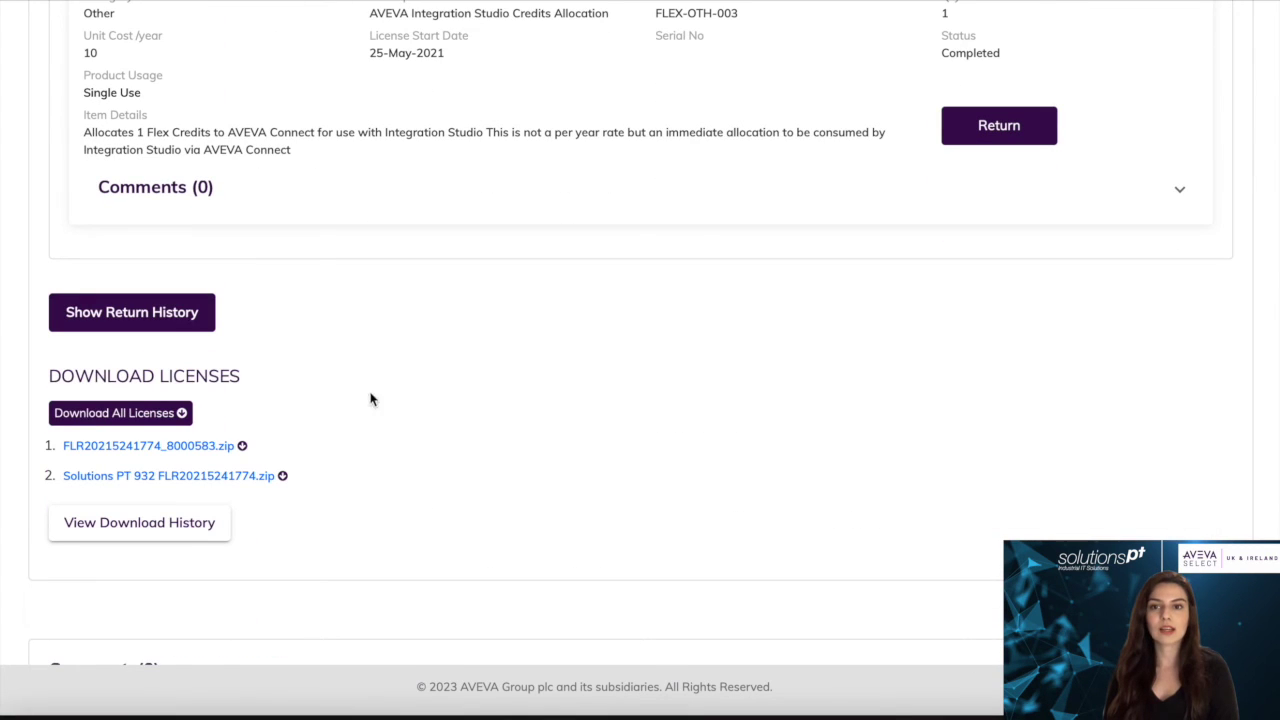
{"action": "left_click", "coordinate": [189, 323]}
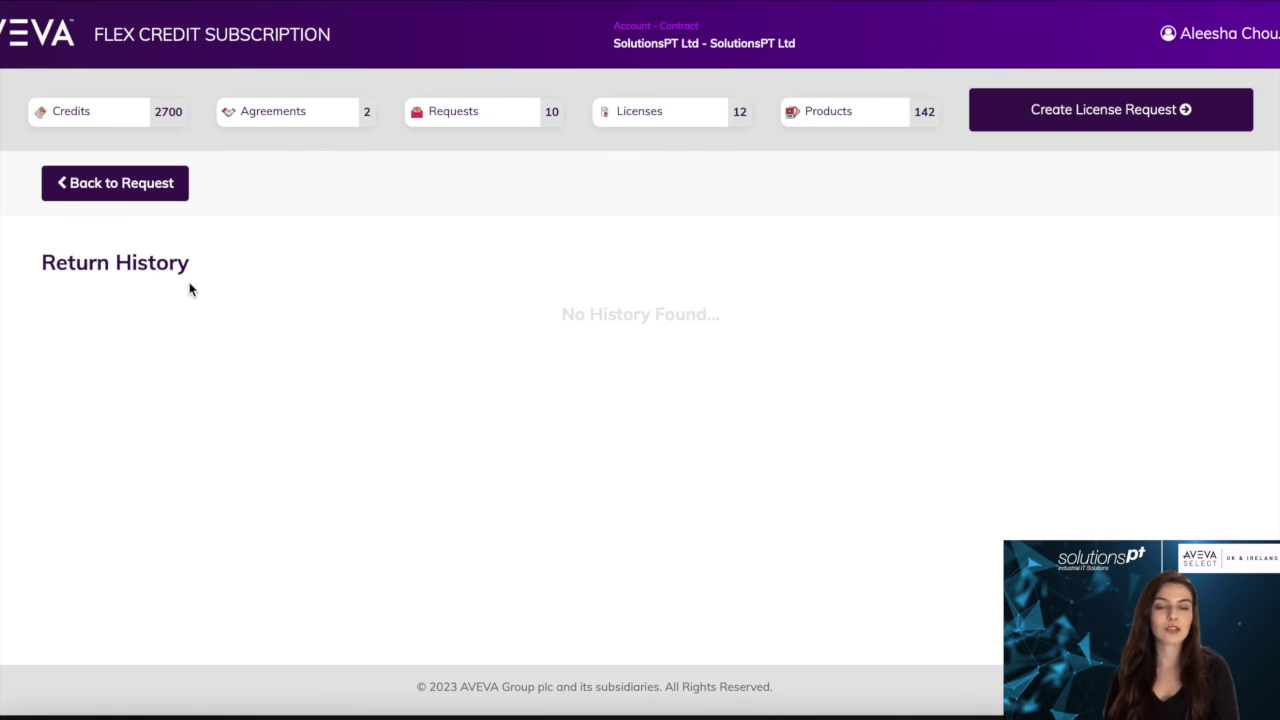
{"action": "left_click", "coordinate": [141, 185]}
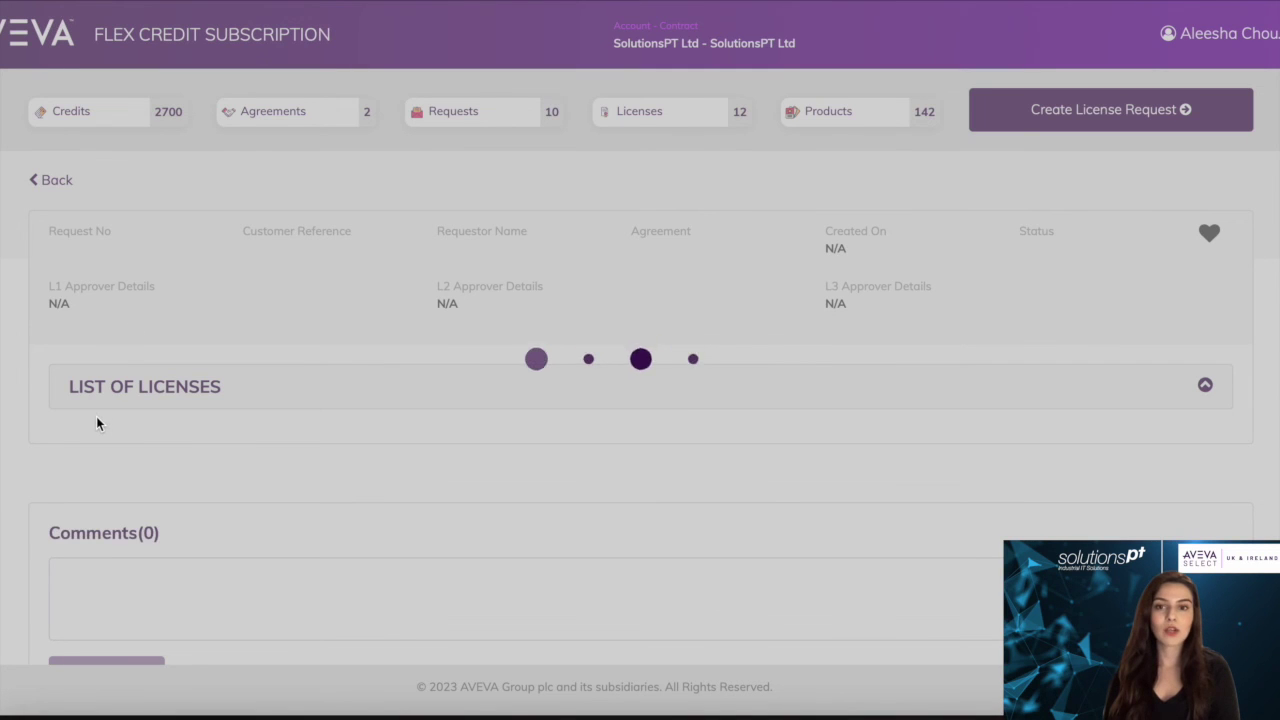
{"action": "scroll", "coordinate": [96, 416], "scroll_direction": "down", "scroll_amount": 2}
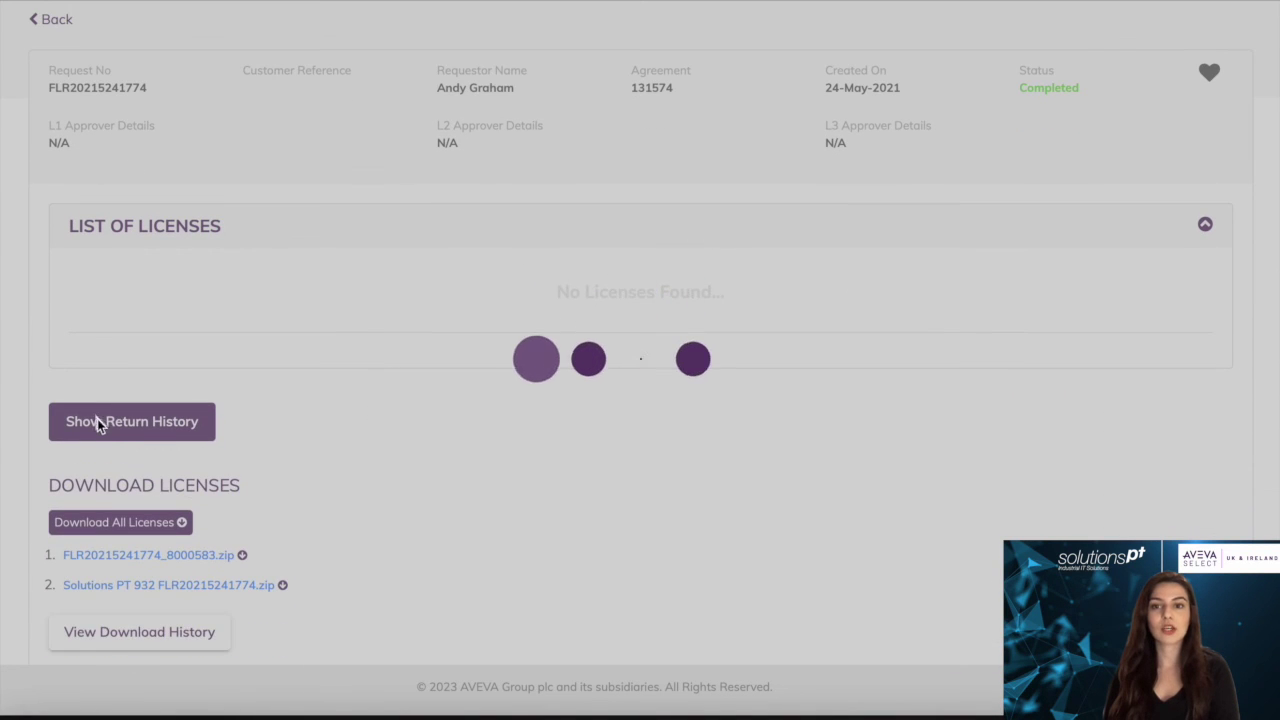
{"action": "scroll", "coordinate": [1053, 430], "scroll_direction": "down", "scroll_amount": 1}
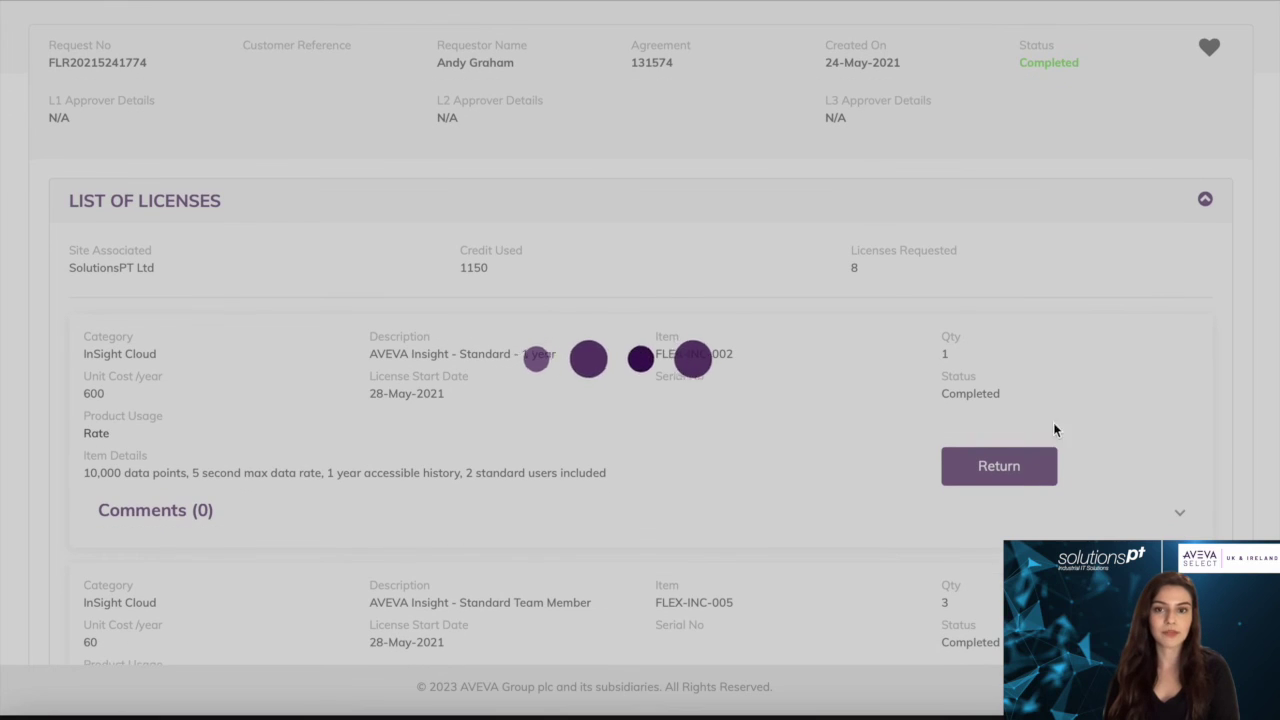
{"action": "left_click", "coordinate": [1010, 470]}
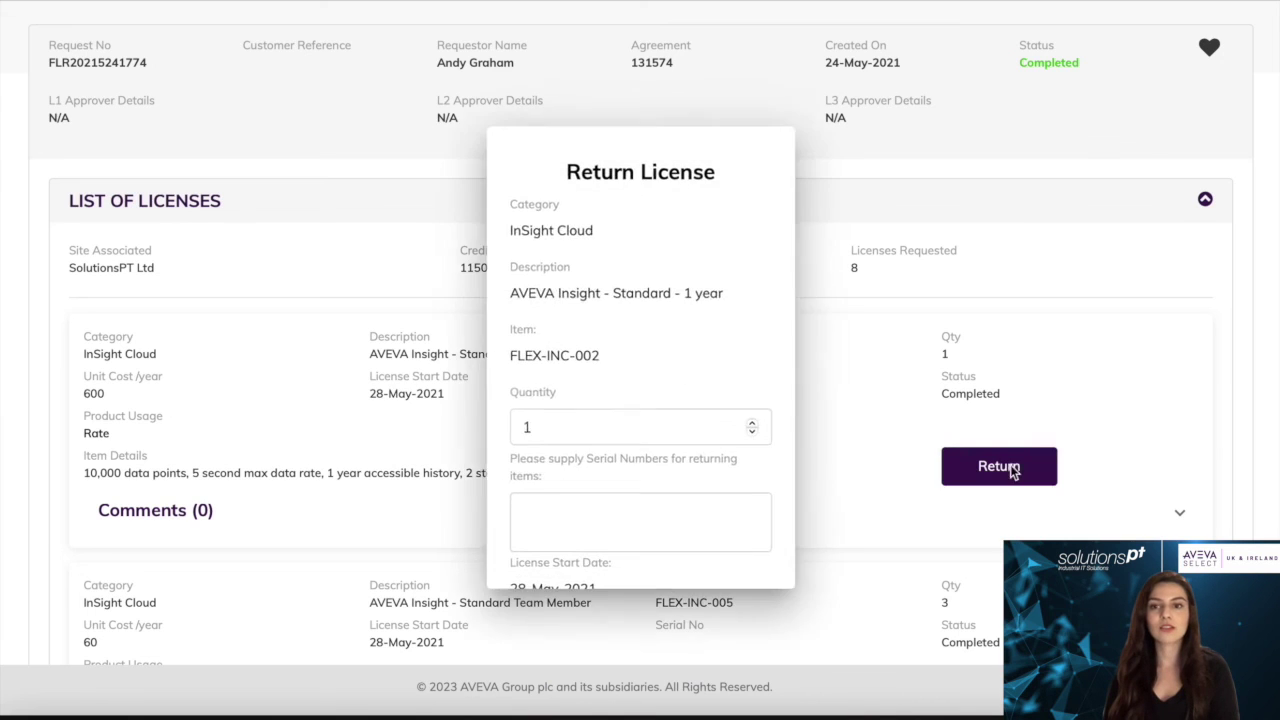
{"action": "scroll", "coordinate": [686, 420], "scroll_direction": "down", "scroll_amount": 1}
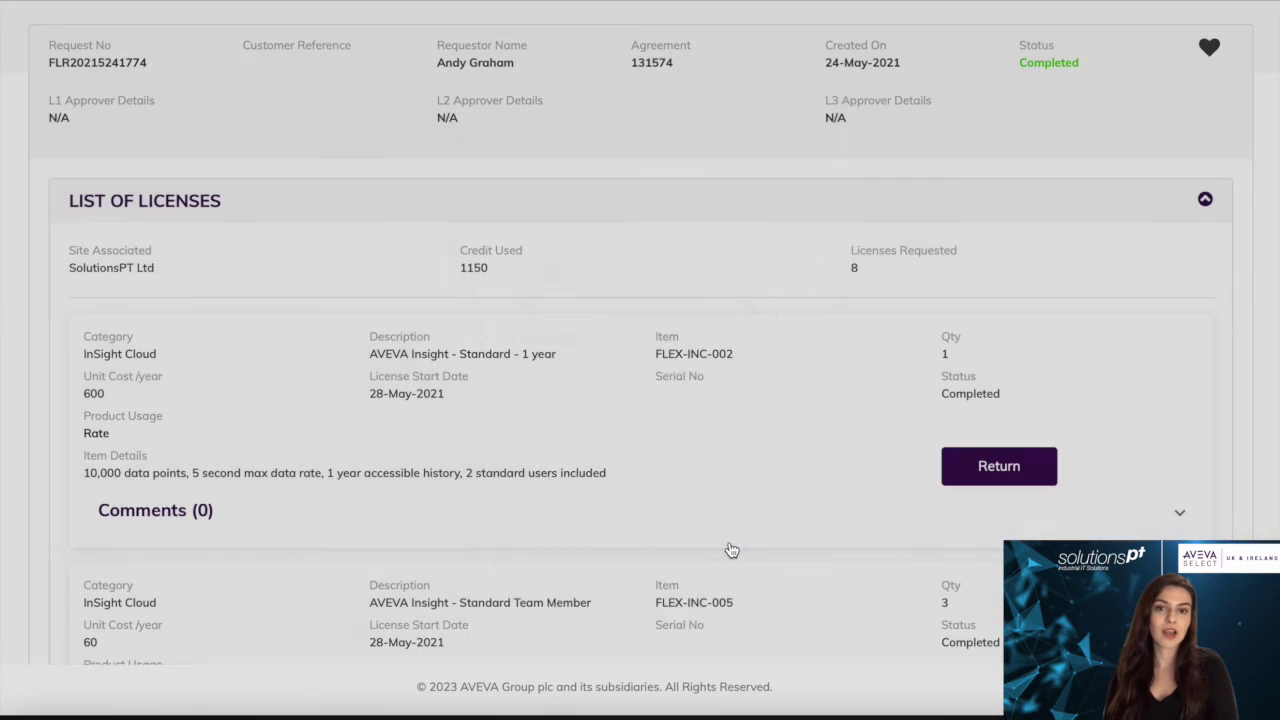
{"action": "left_click", "coordinate": [729, 541]}
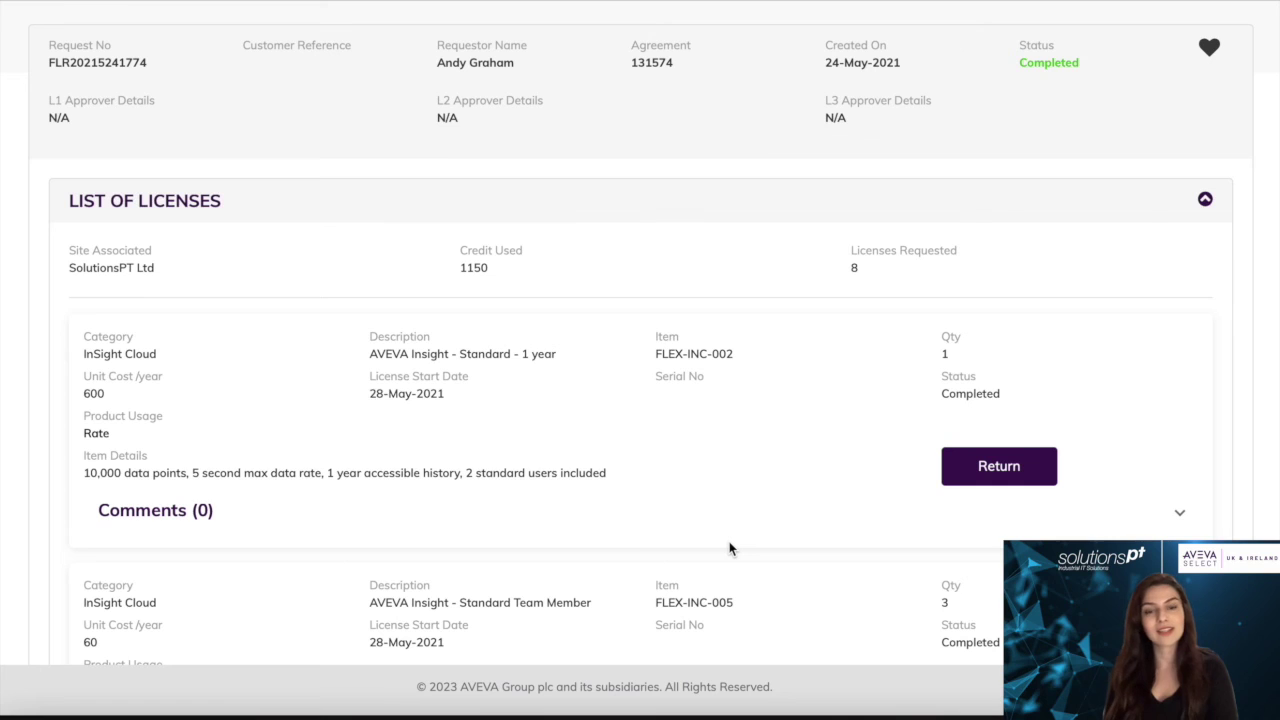